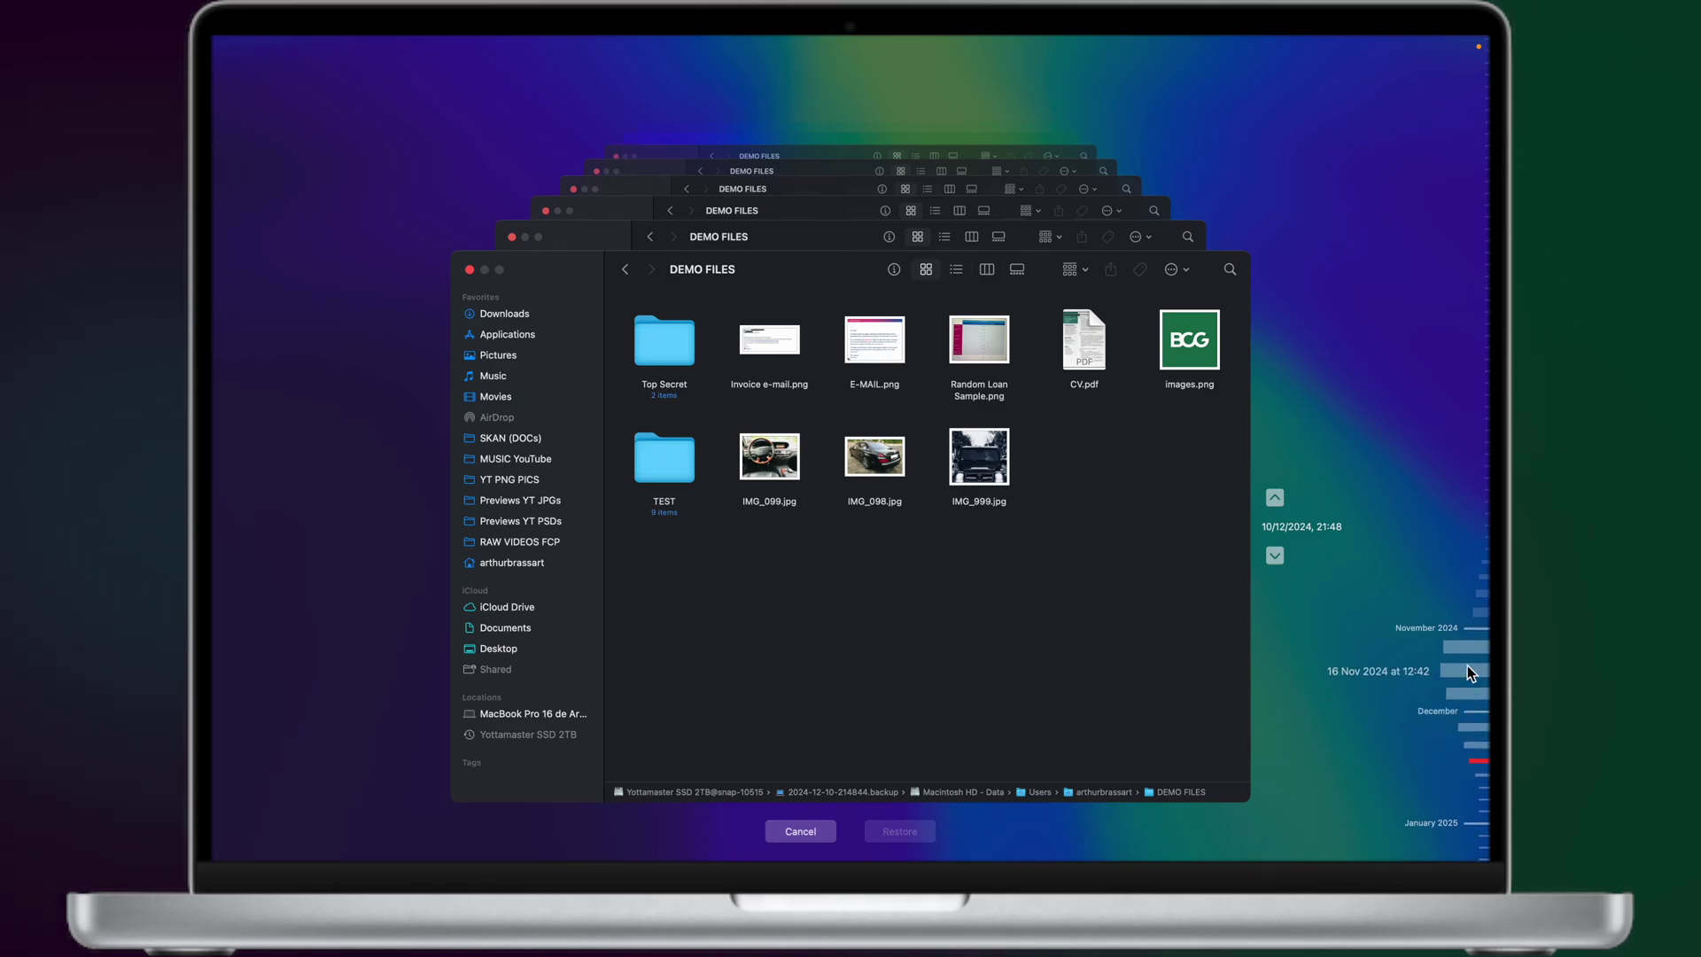
# Jump to the 16 Nov 2024 backup of DEMO FILES on the Time Machine timeline
pyautogui.click(1467, 666)
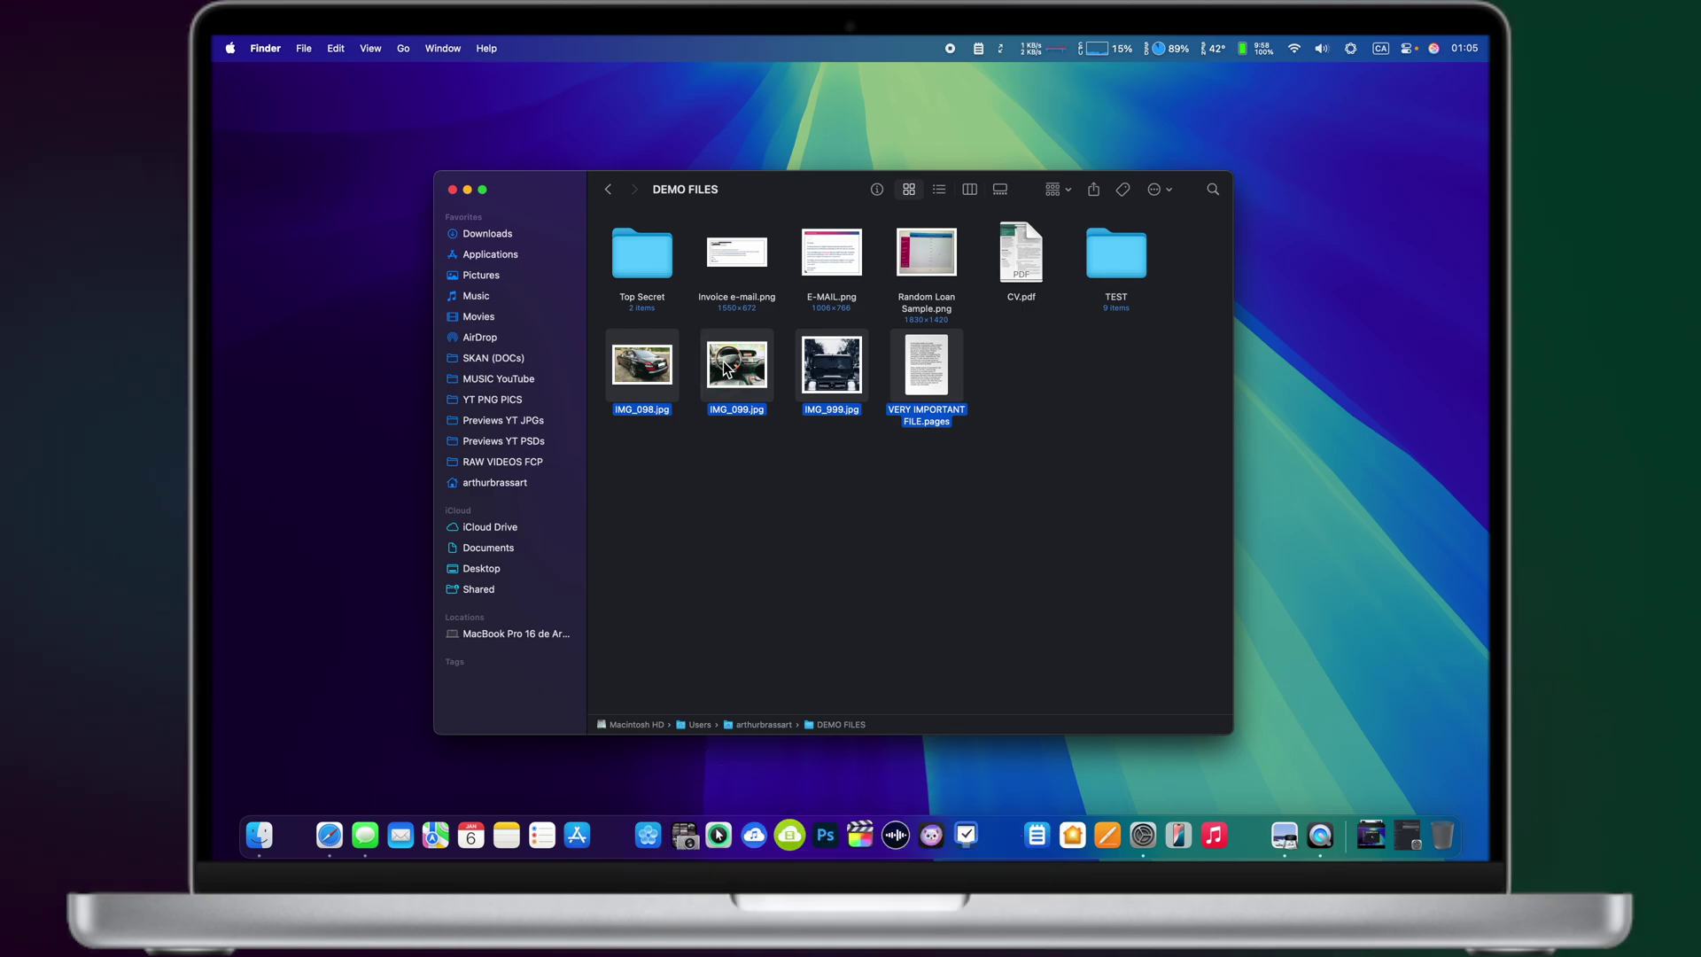
# Quick Look the Yottamaster SSD 2TB drive to check its 689,92 GB available space
pyautogui.click(763, 427)
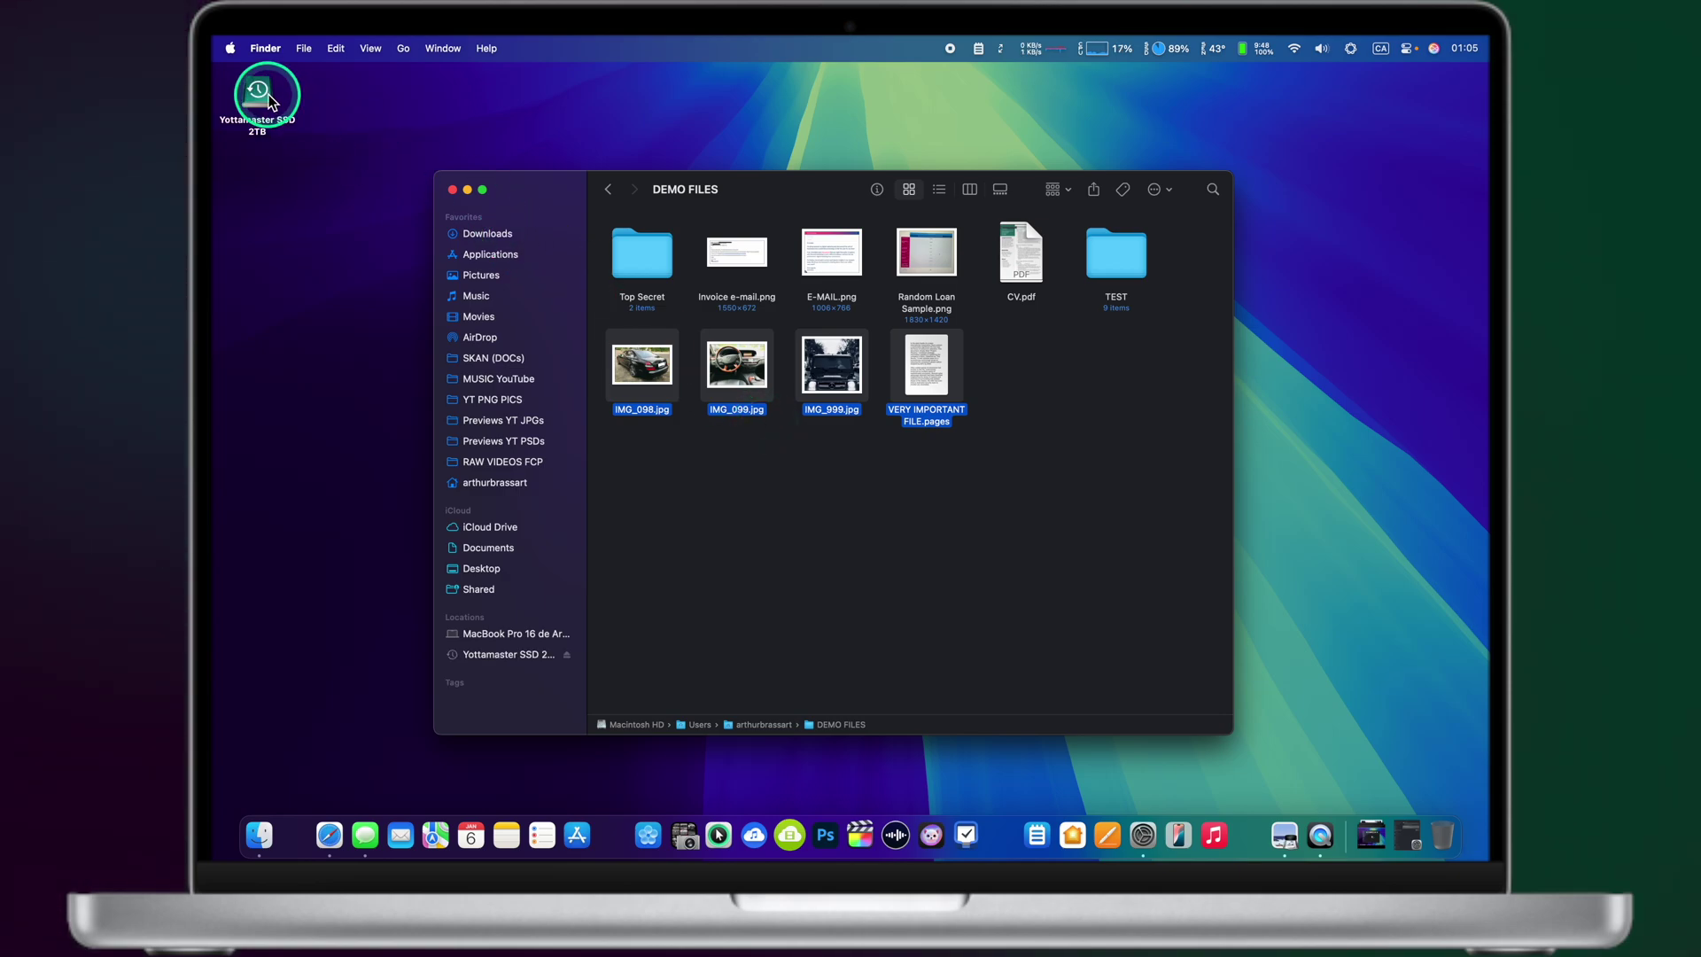
pyautogui.click(260, 92)
pyautogui.press('space')
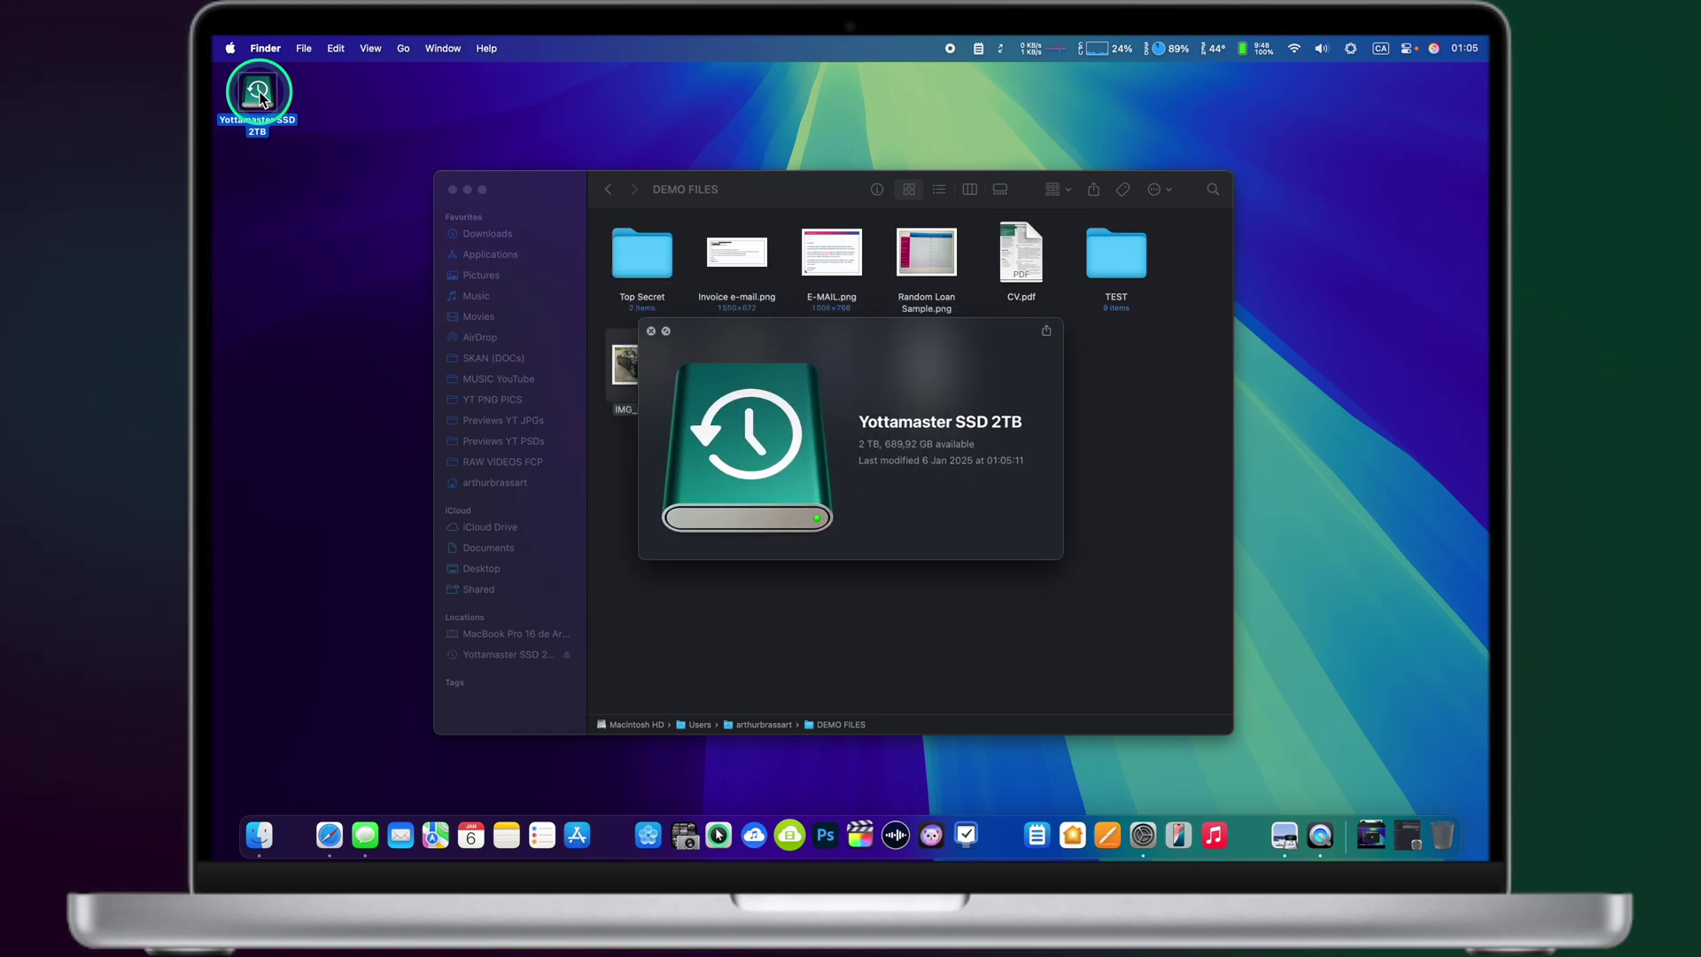
pyautogui.press('space')
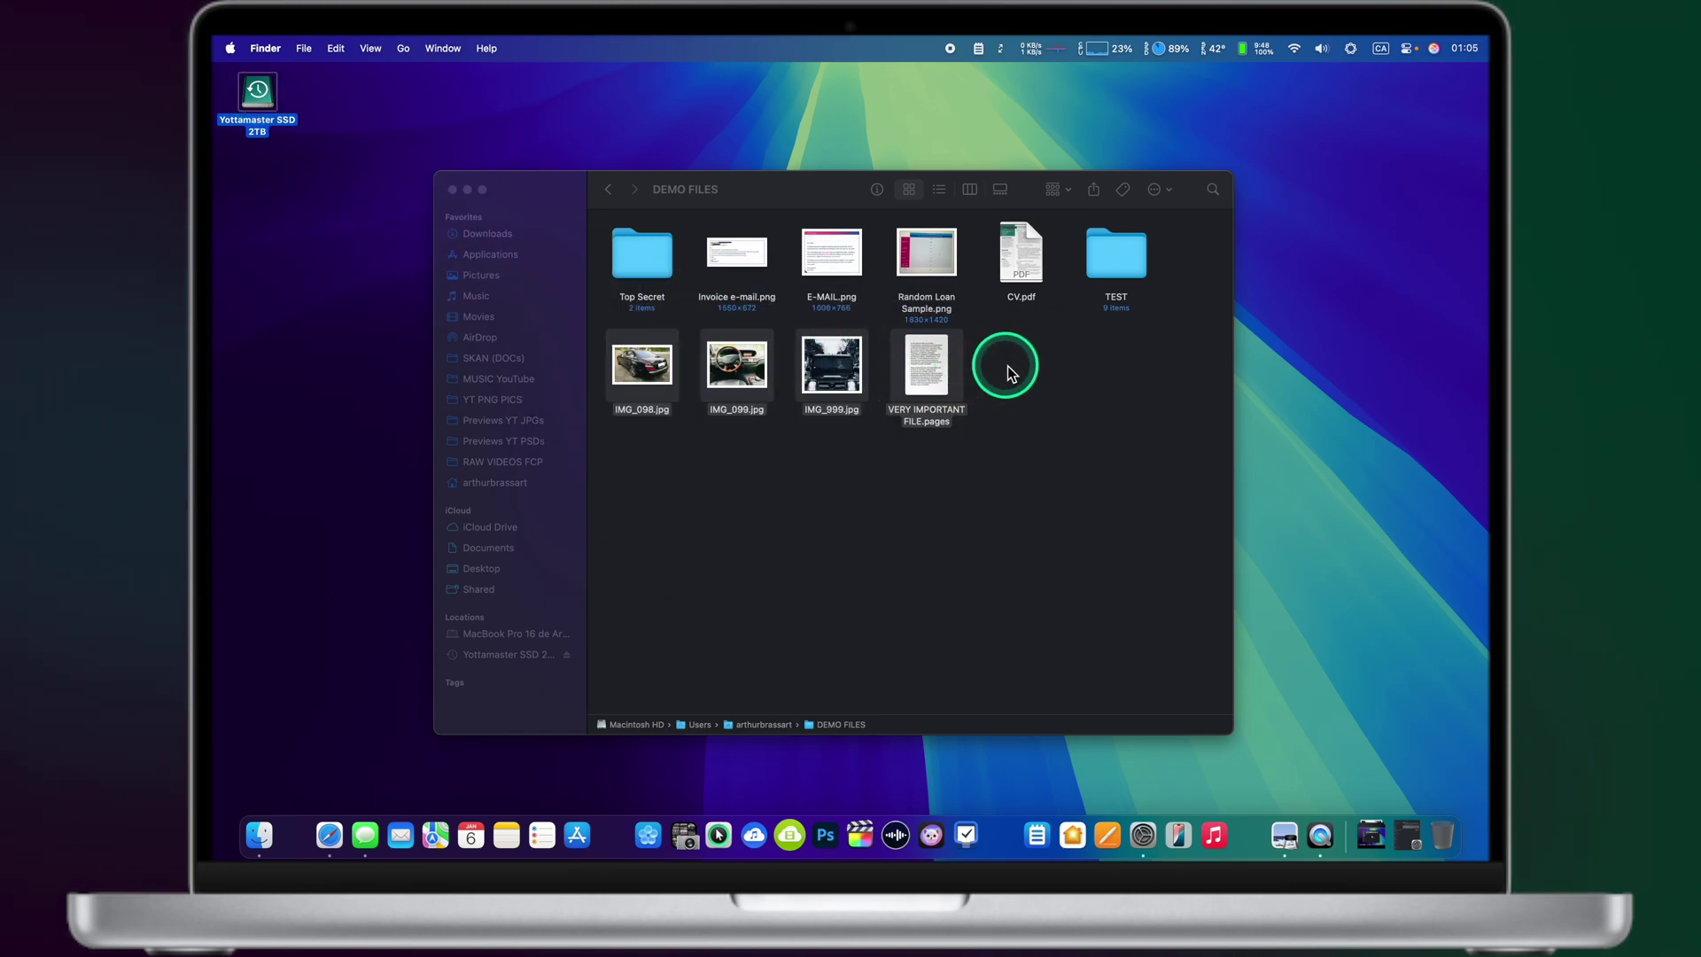
# Trash IMG_098.jpg, IMG_099.jpg, IMG_999.jpg and VERY IMPORTANT FILE.pages, then permanently empty the Trash
pyautogui.rightClick(937, 351)
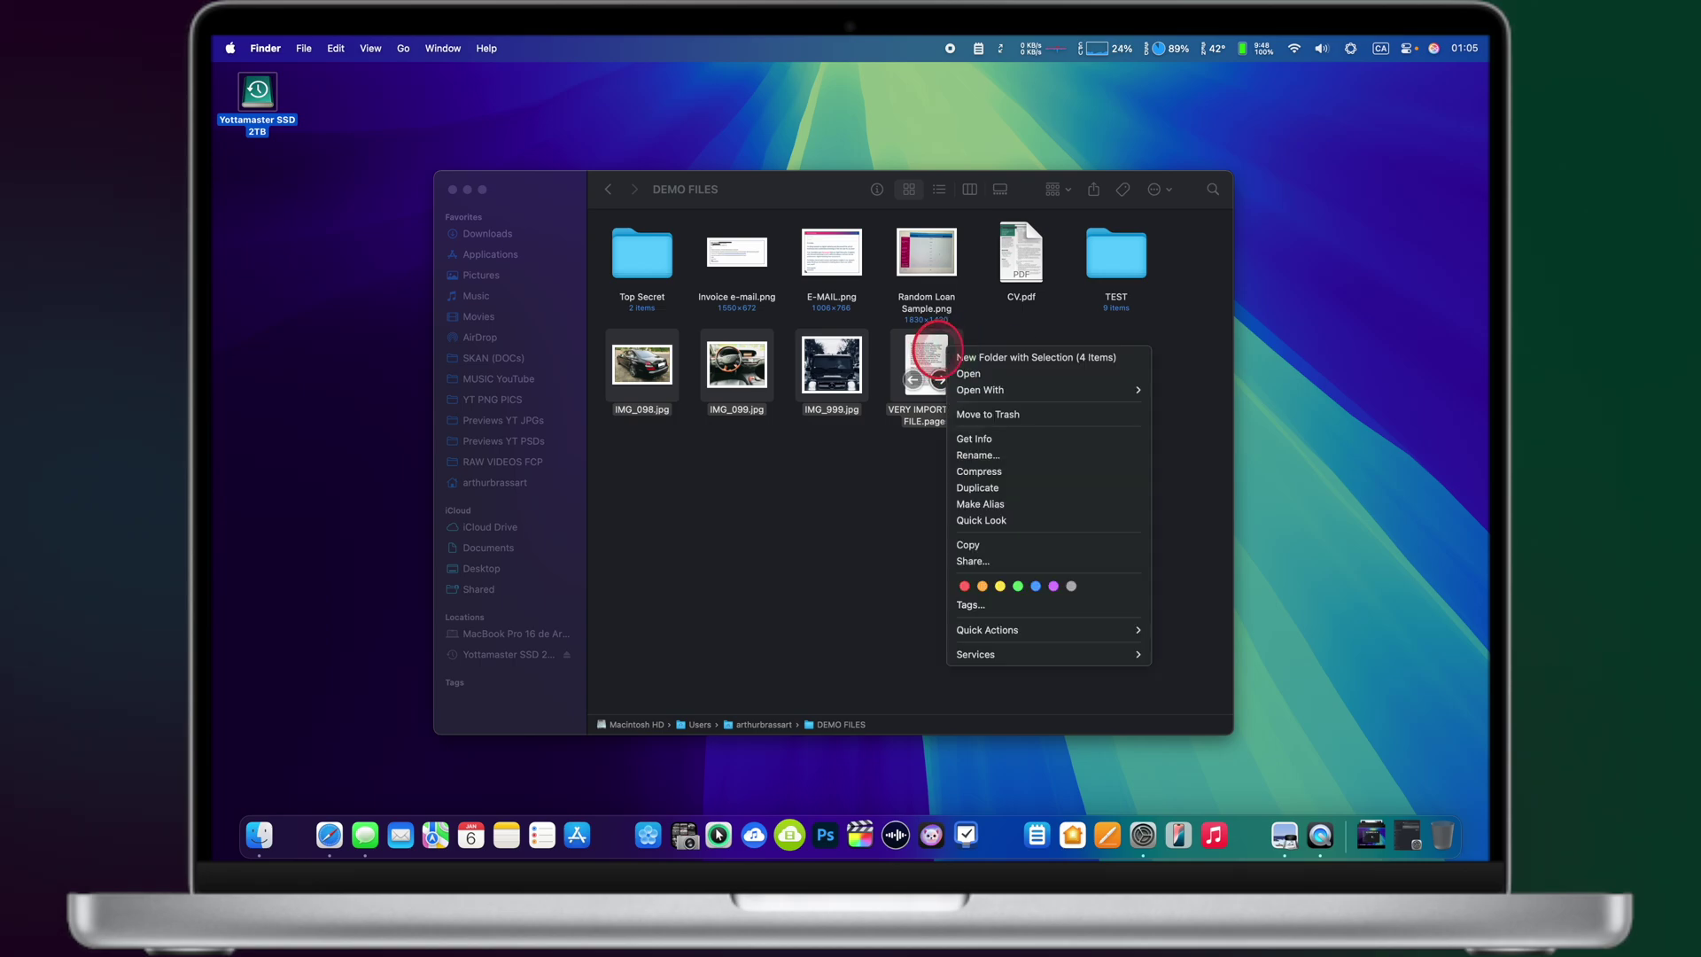
pyautogui.click(1011, 415)
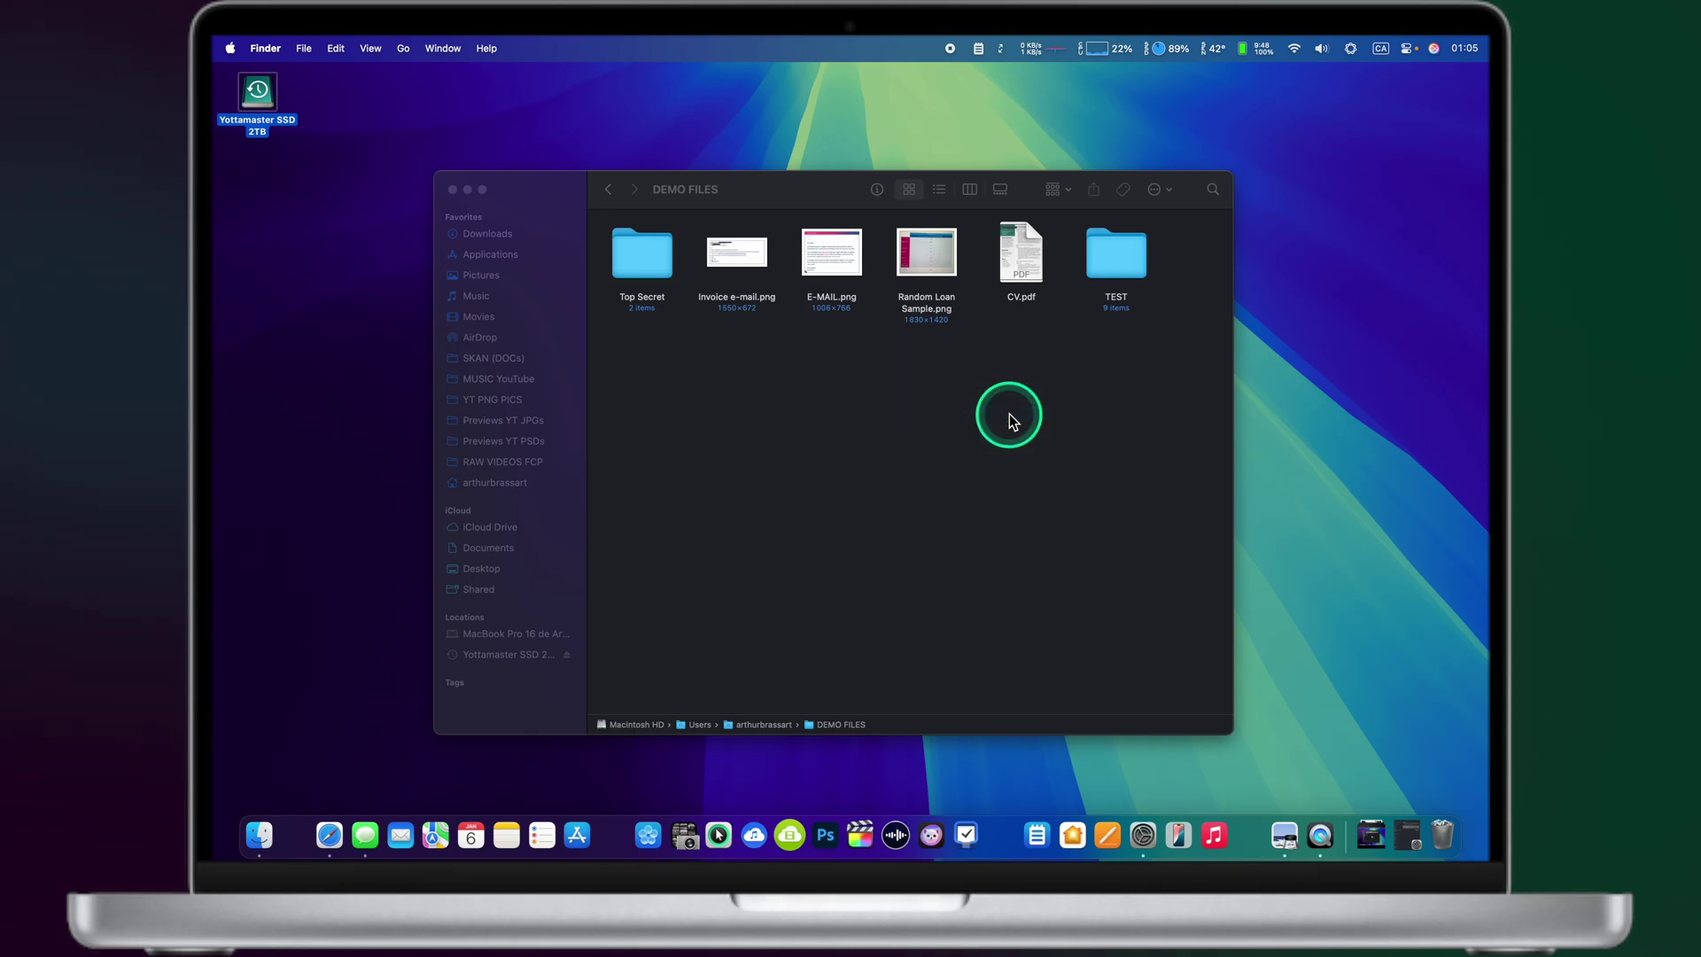
pyautogui.click(1446, 829)
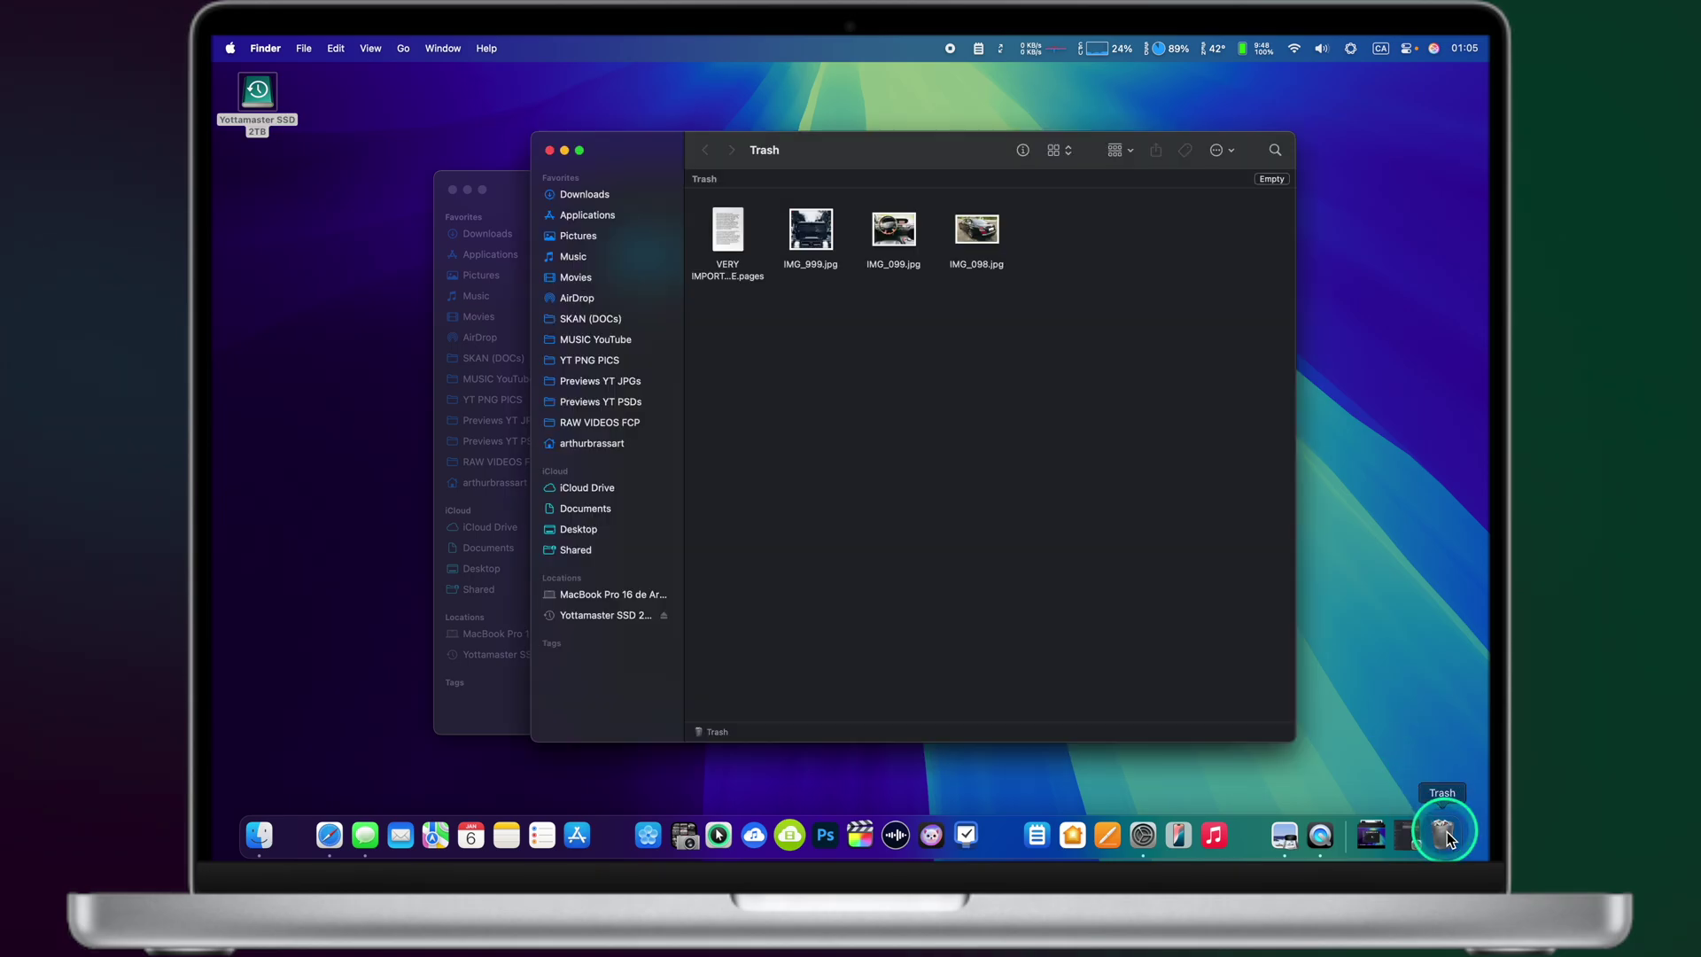
pyautogui.click(1282, 182)
pyautogui.click(900, 356)
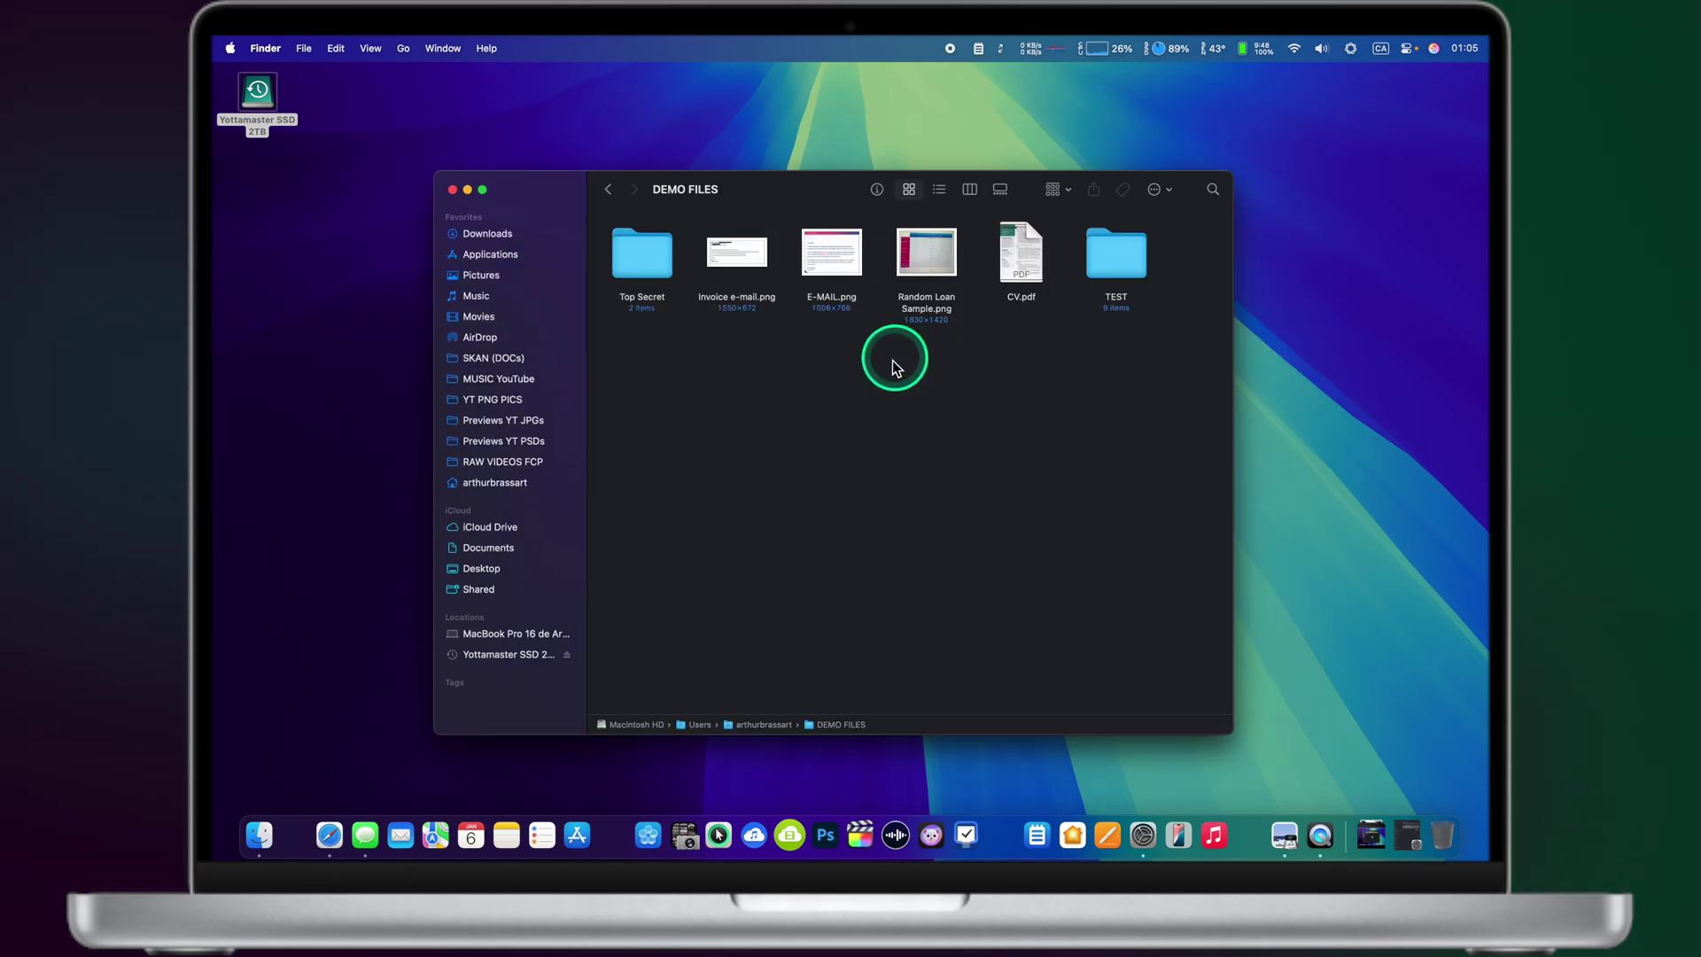
pyautogui.moveTo(610, 337); pyautogui.dragTo(1090, 487)
# Launch Time Machine from Launchpad to see the DEMO FILES backup snapshots
pyautogui.press('F4')
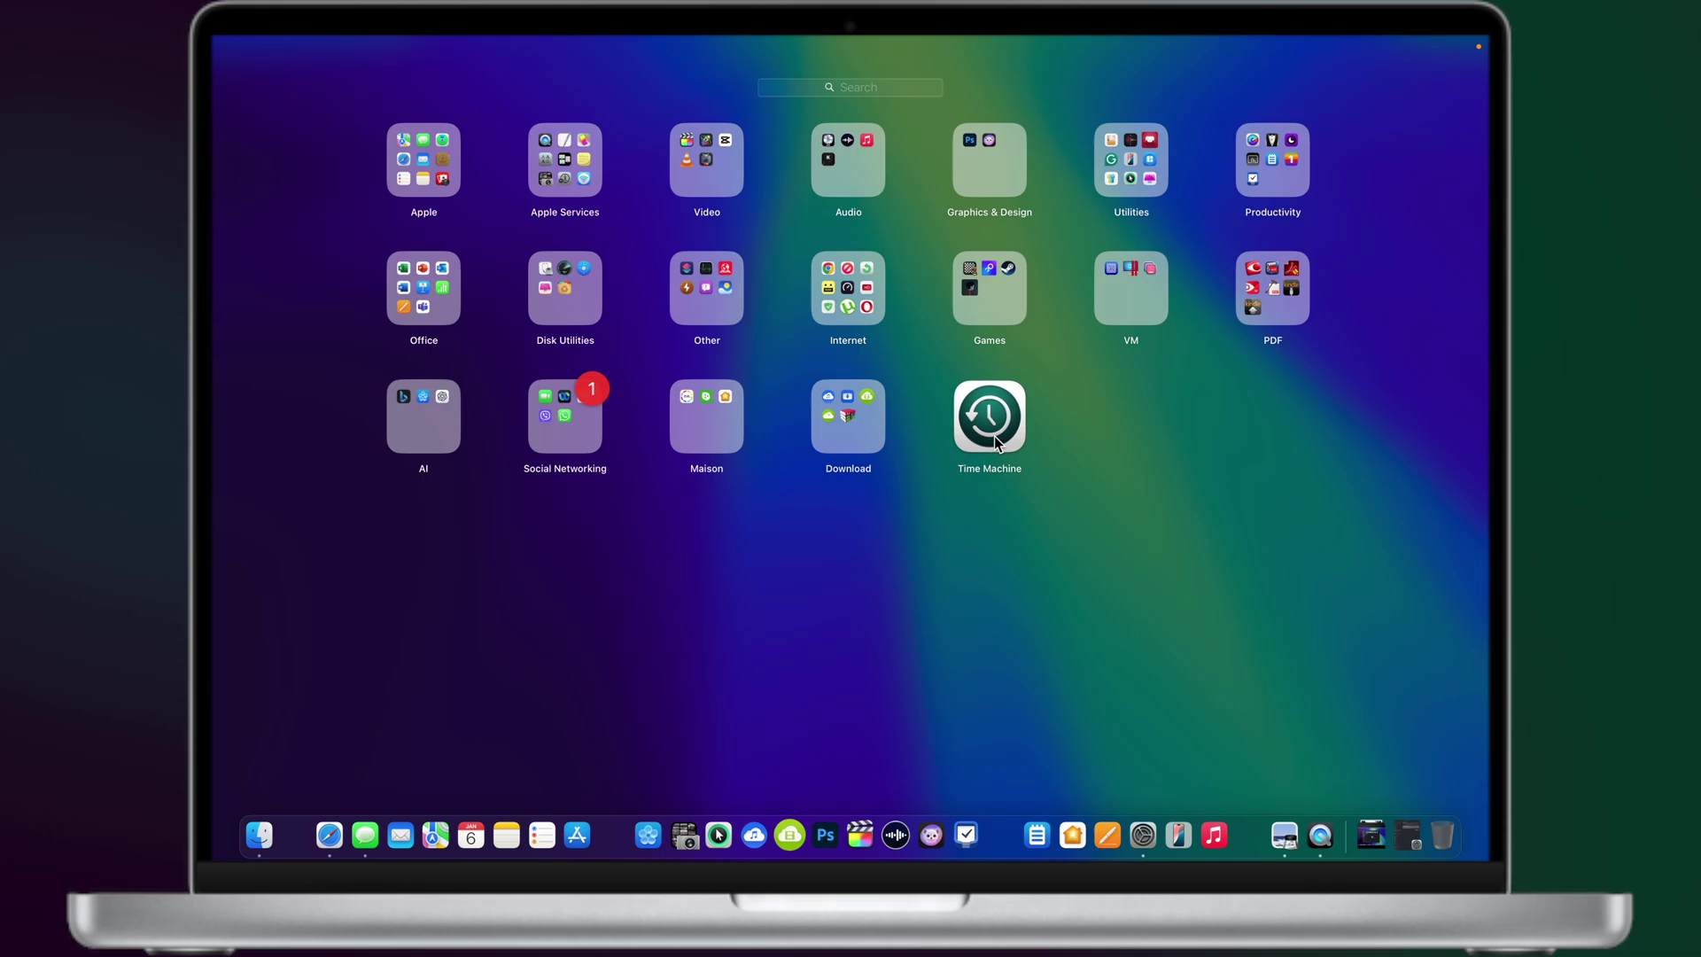
pyautogui.click(994, 436)
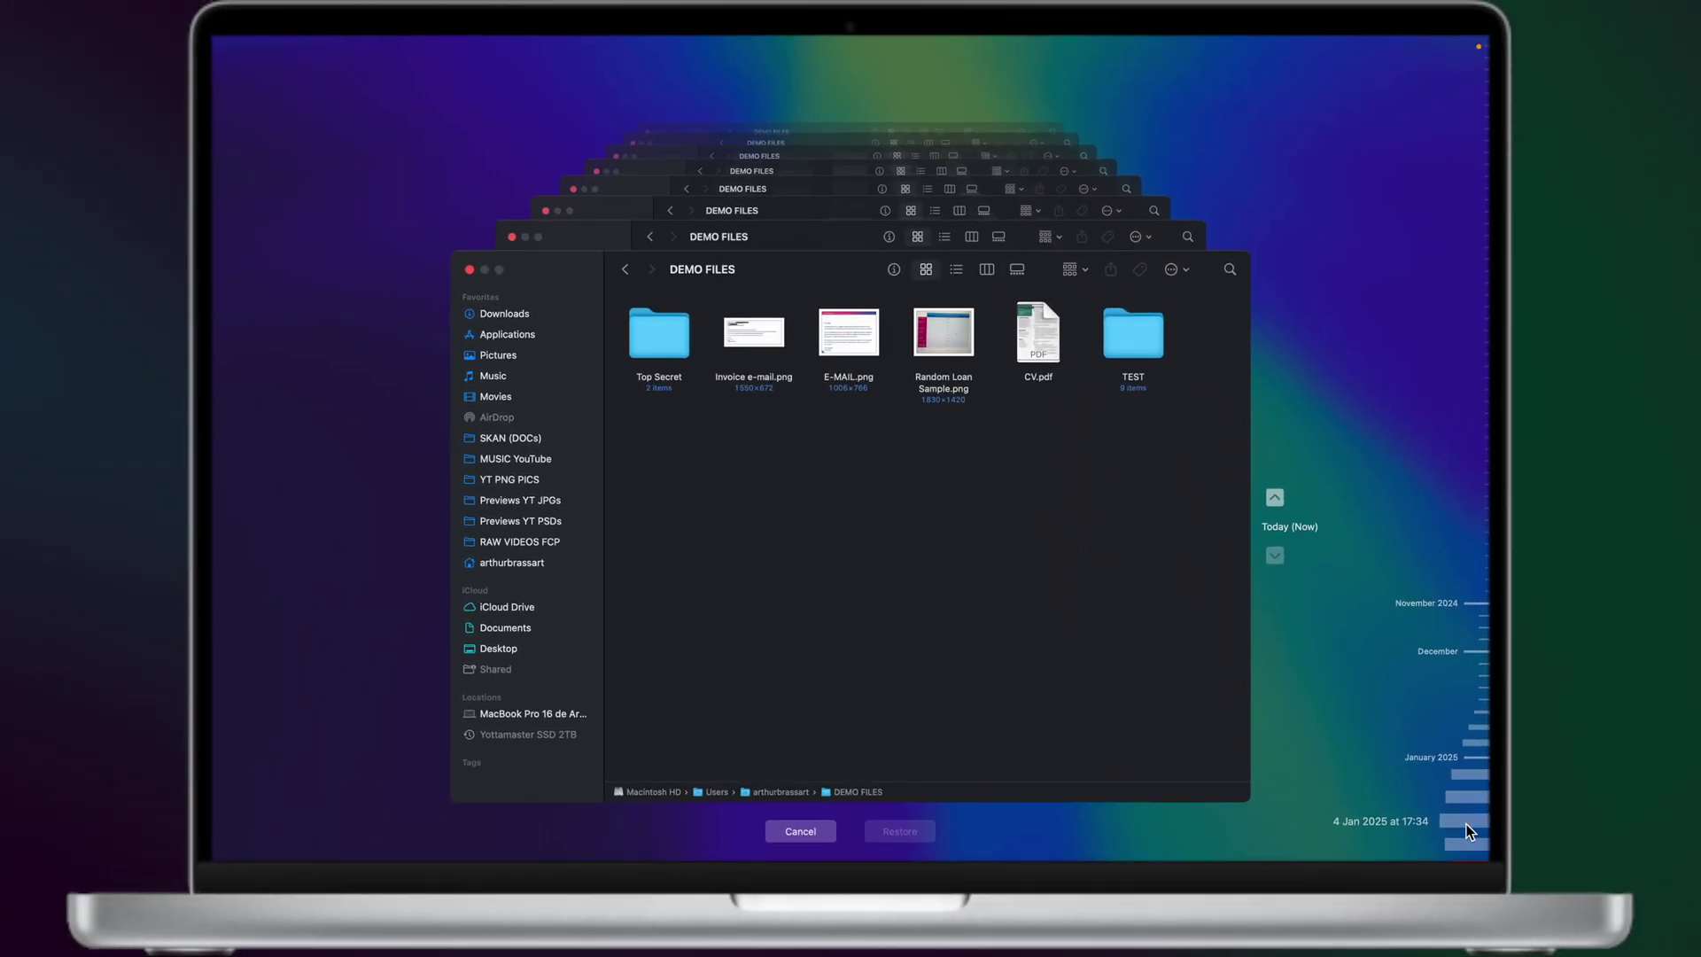
# Go to the 4 Jan 2025 17:34 backup and preview VERY IMPORTANT FILE.pages
pyautogui.click(1467, 823)
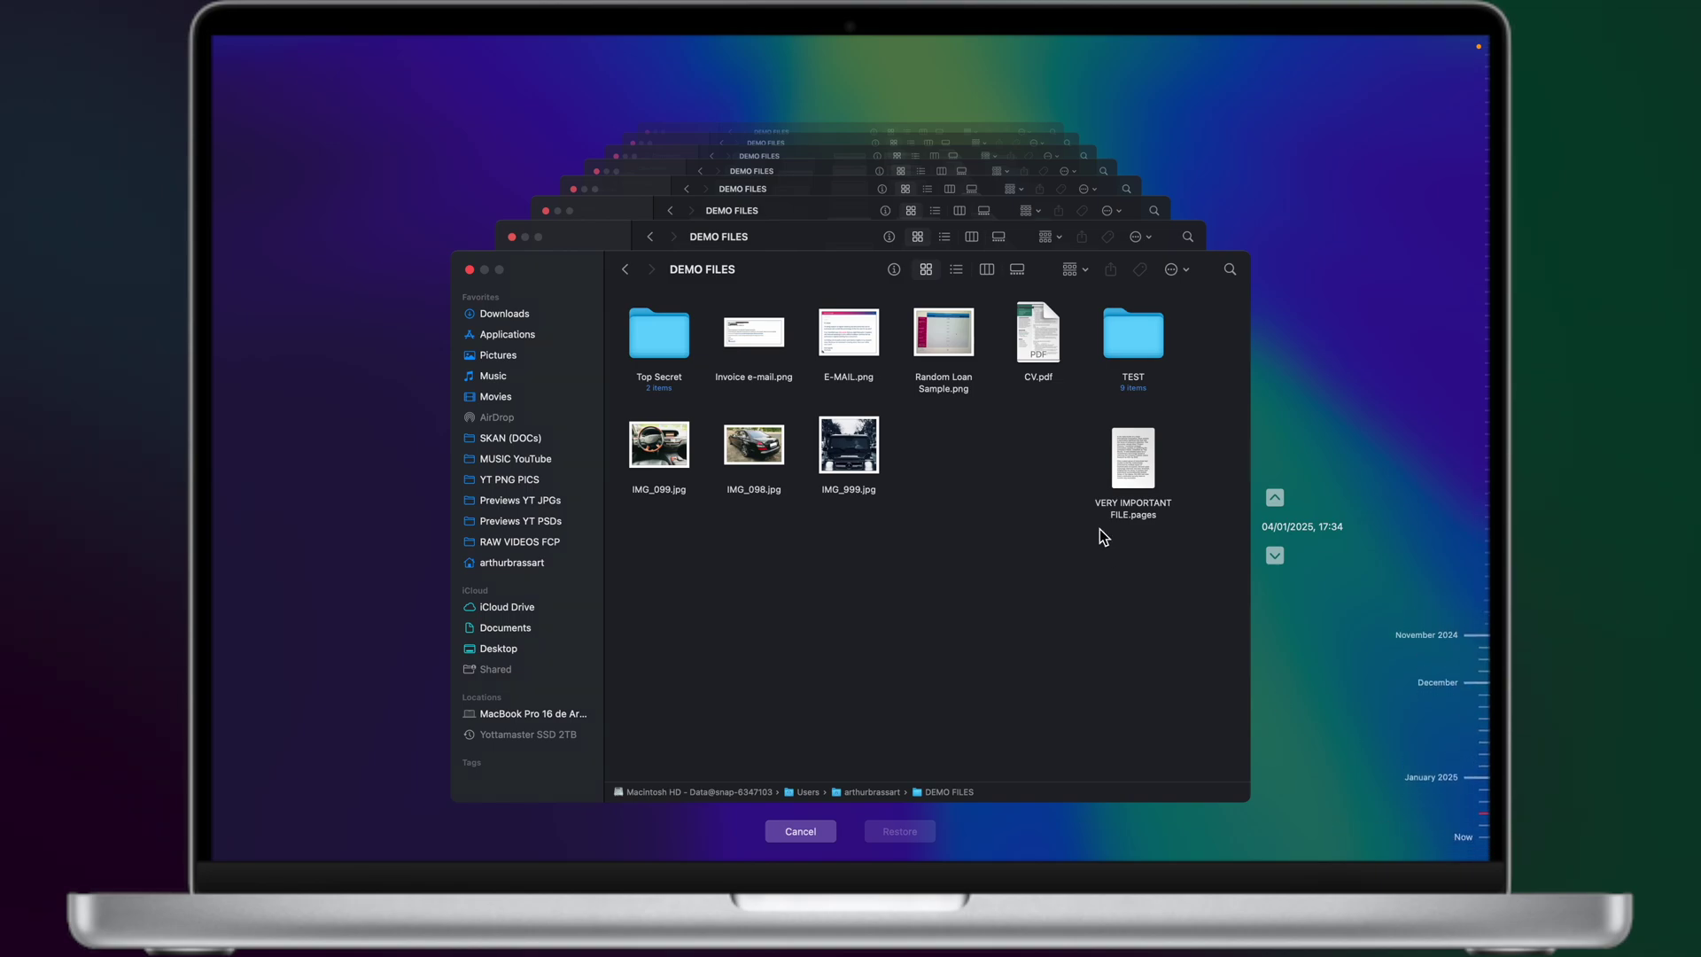
pyautogui.moveTo(1133, 446)
pyautogui.click(1141, 430)
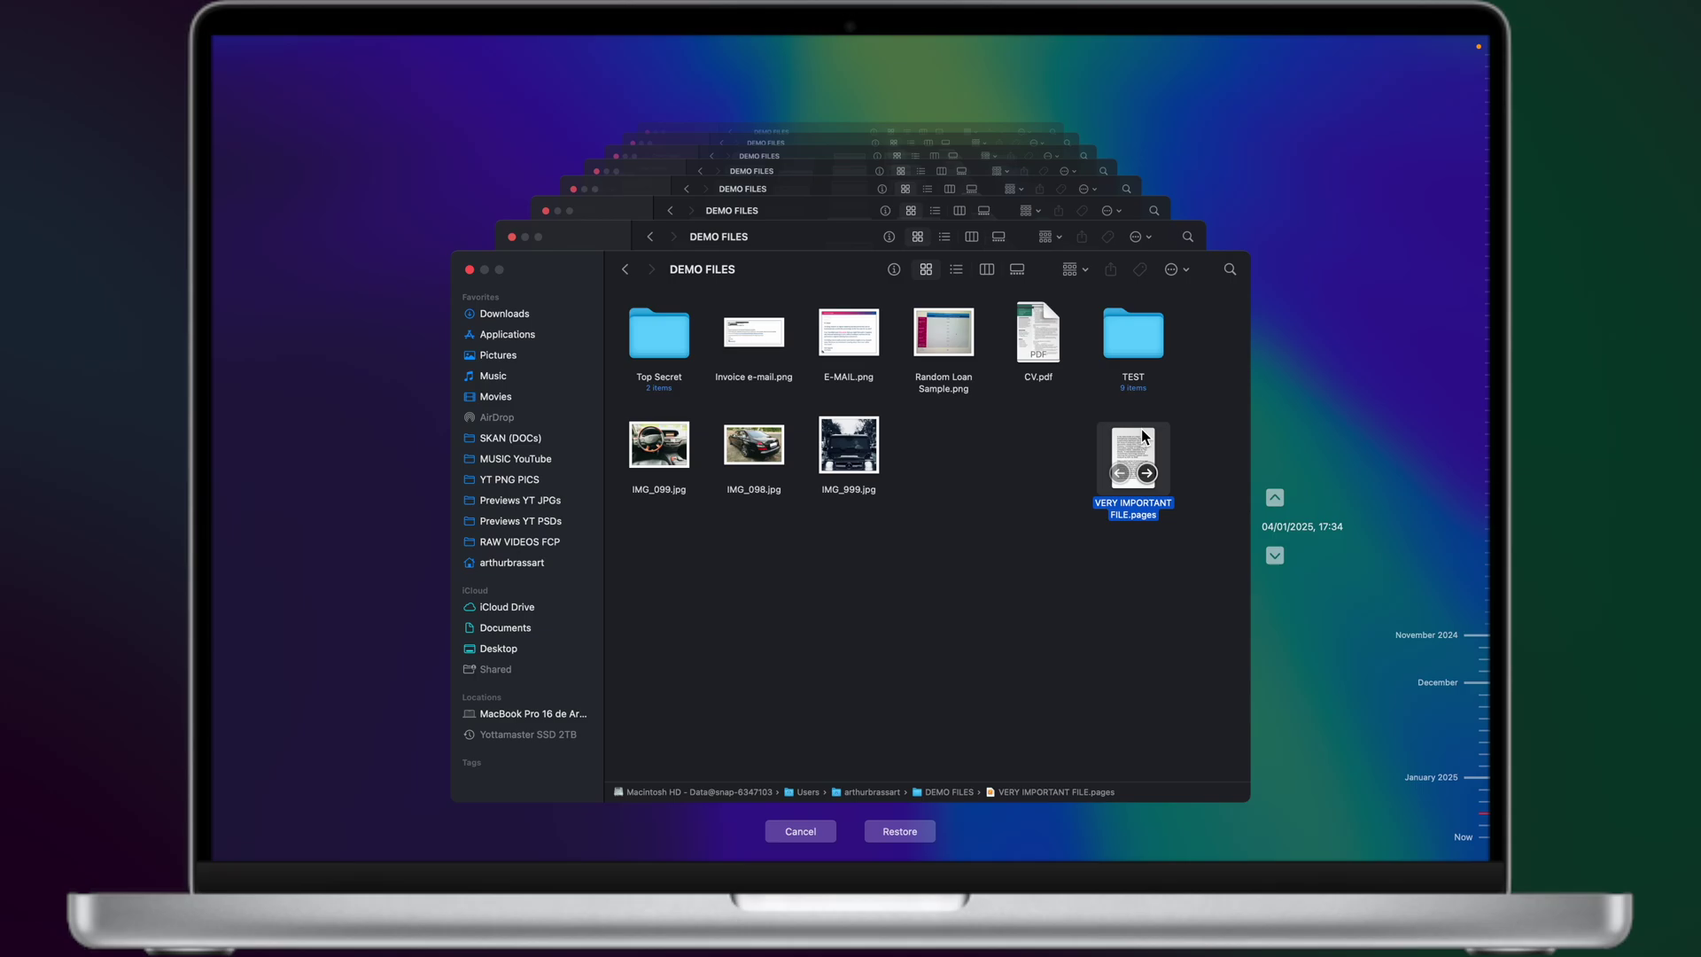
pyautogui.press('space')
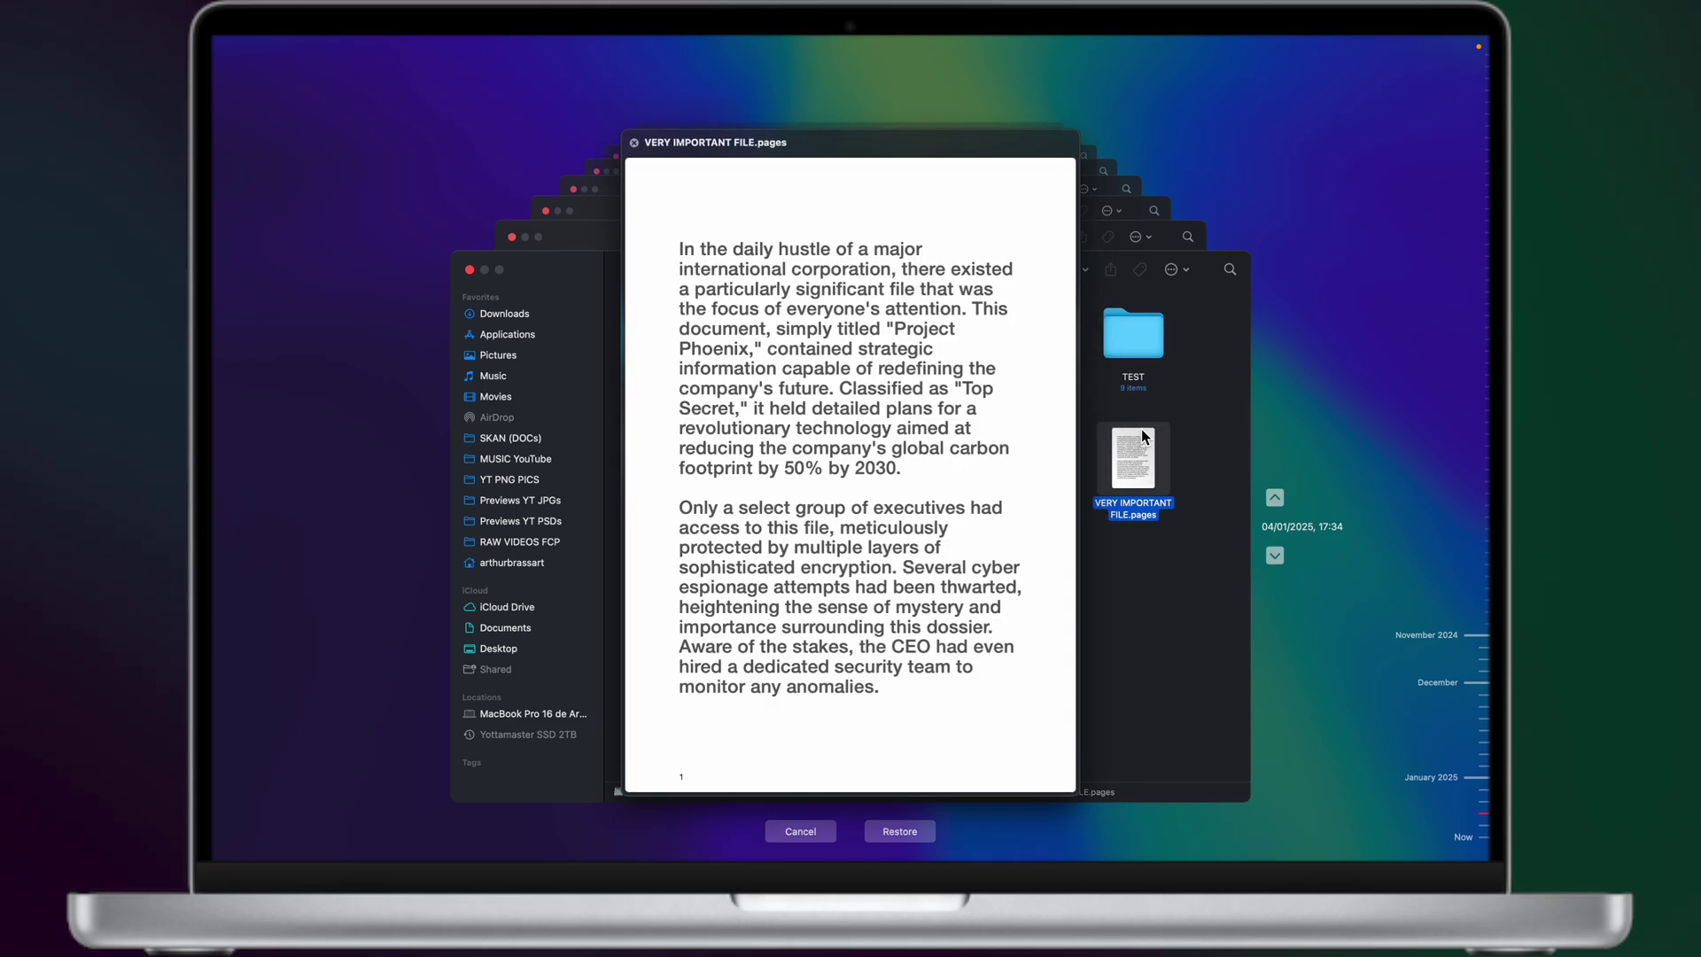
pyautogui.press('space')
pyautogui.click(917, 473)
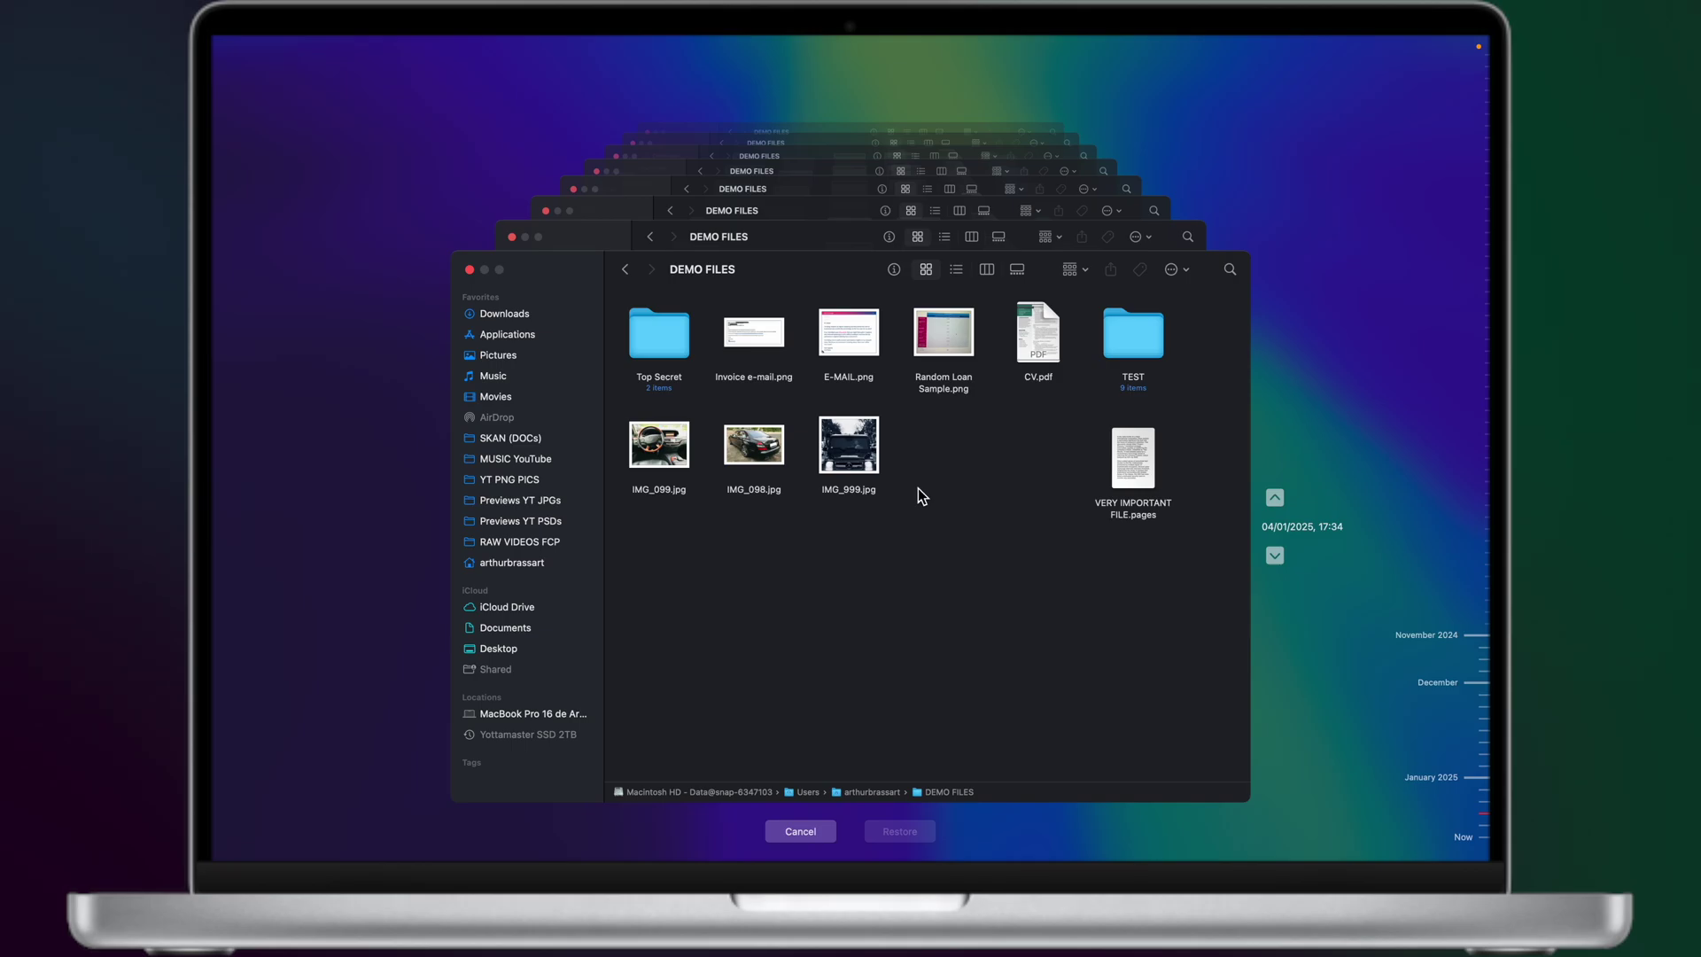
# Preview IMG_999.jpg, then select all four files and bring up their restore options
pyautogui.click(865, 437)
pyautogui.press('space')
pyautogui.press('space')
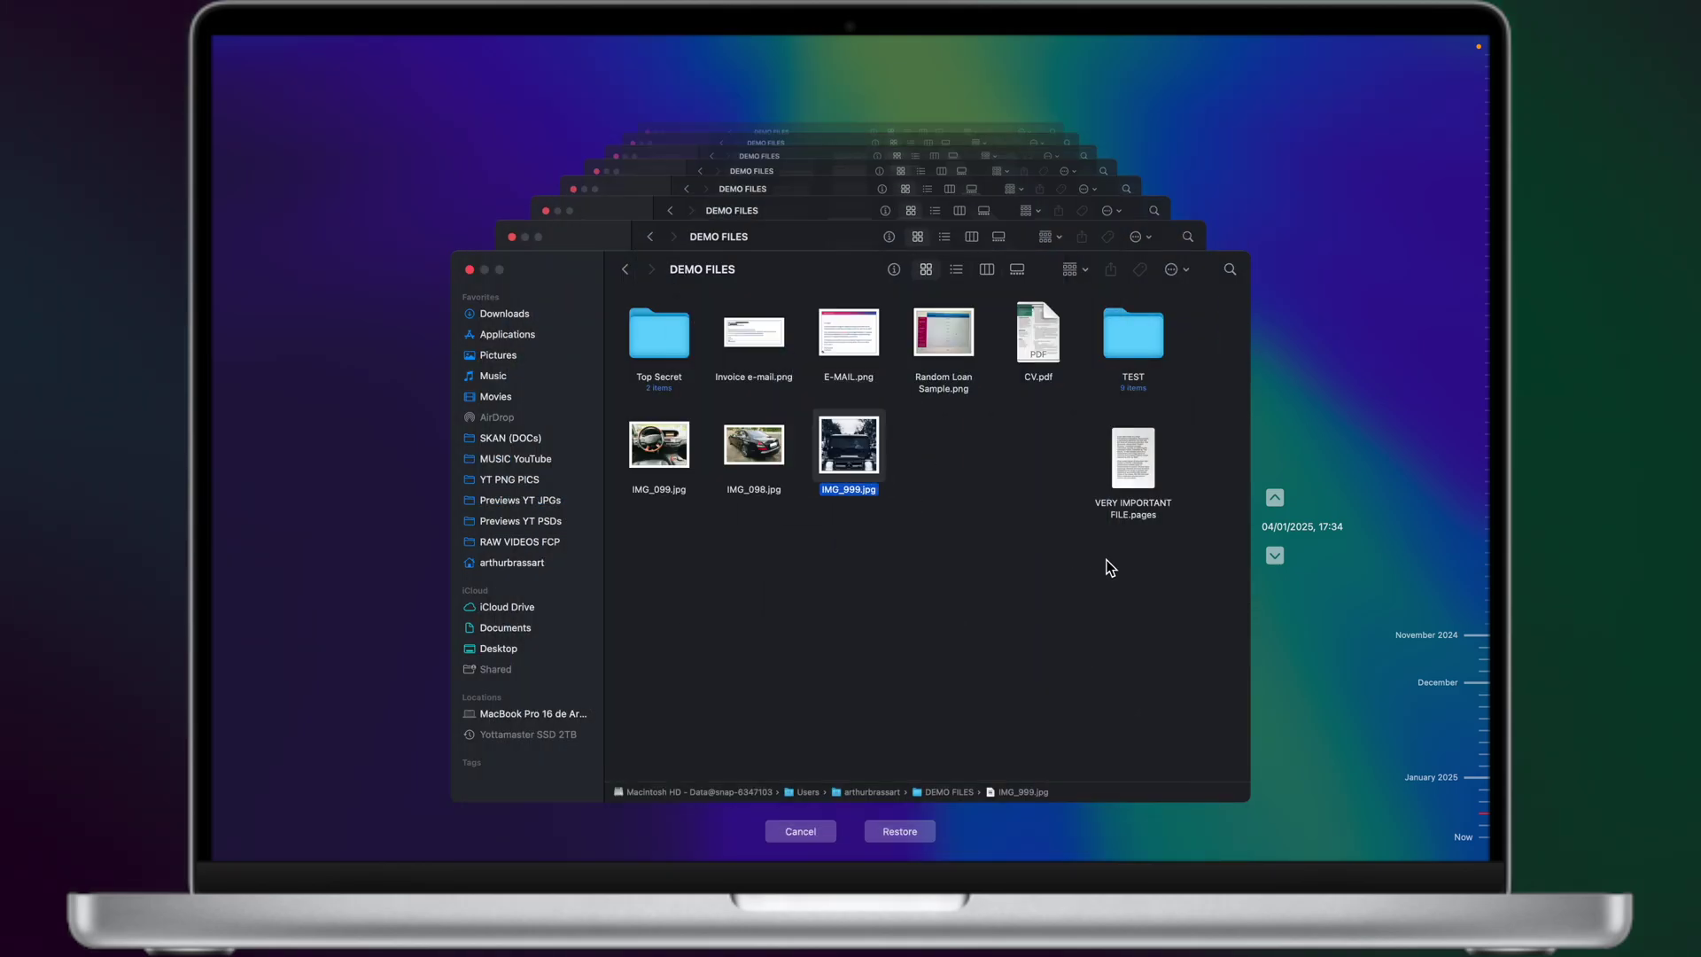
pyautogui.moveTo(1195, 441); pyautogui.dragTo(663, 468)
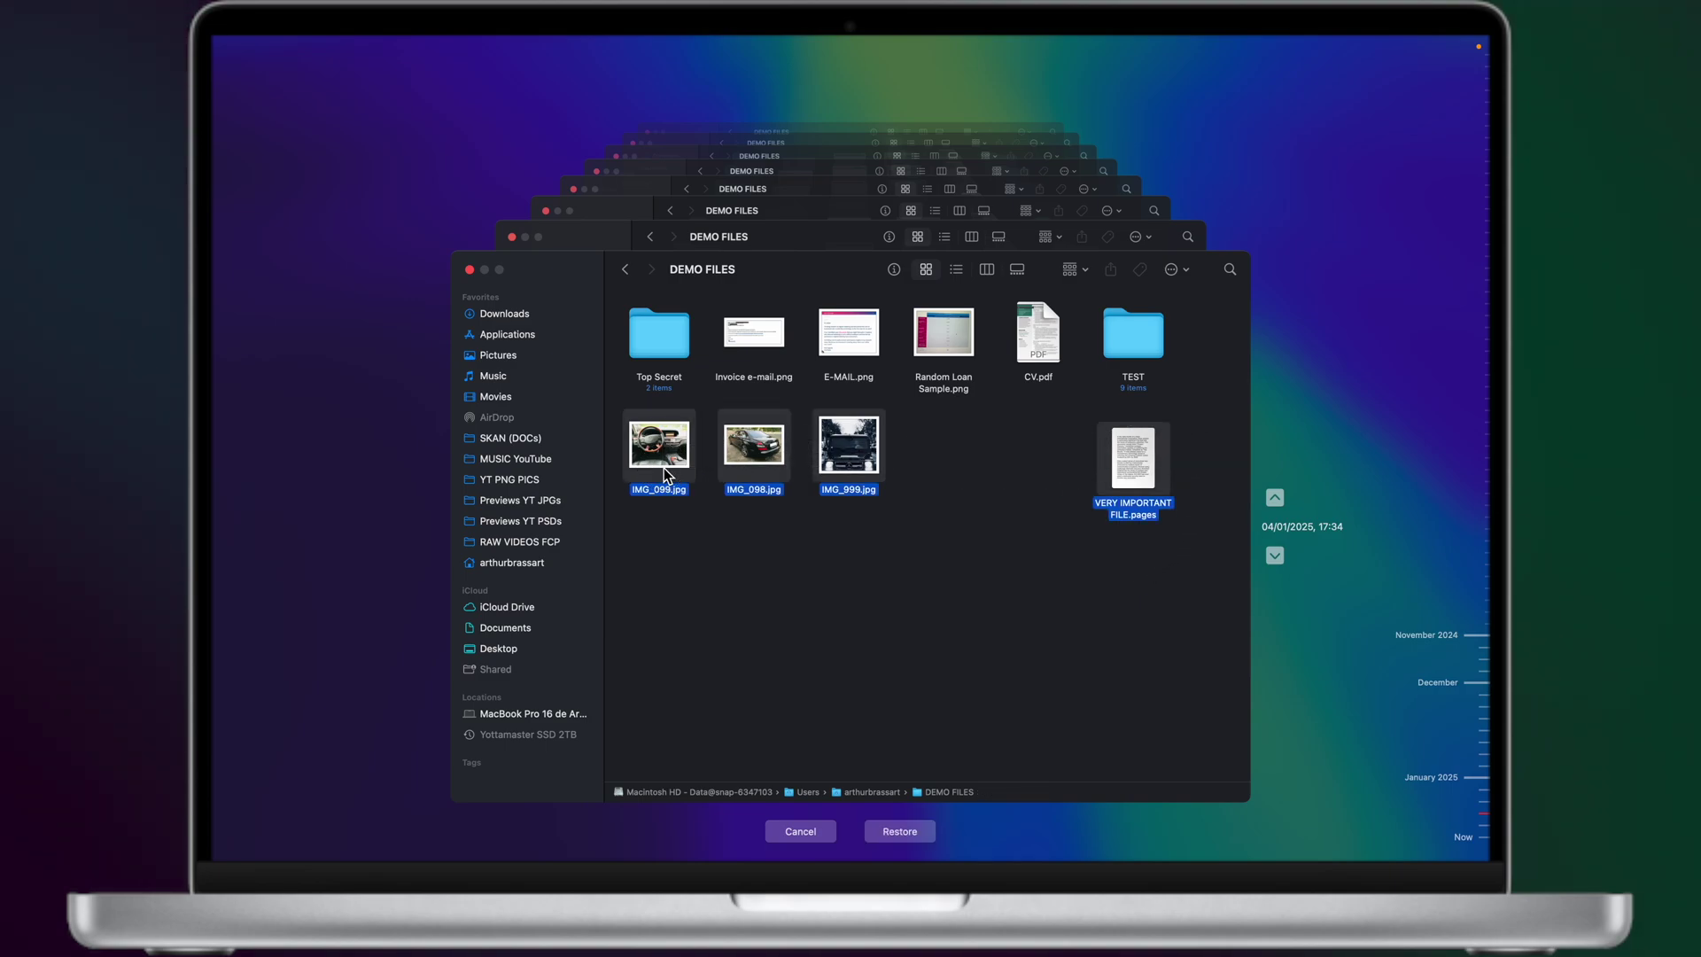
pyautogui.rightClick(849, 438)
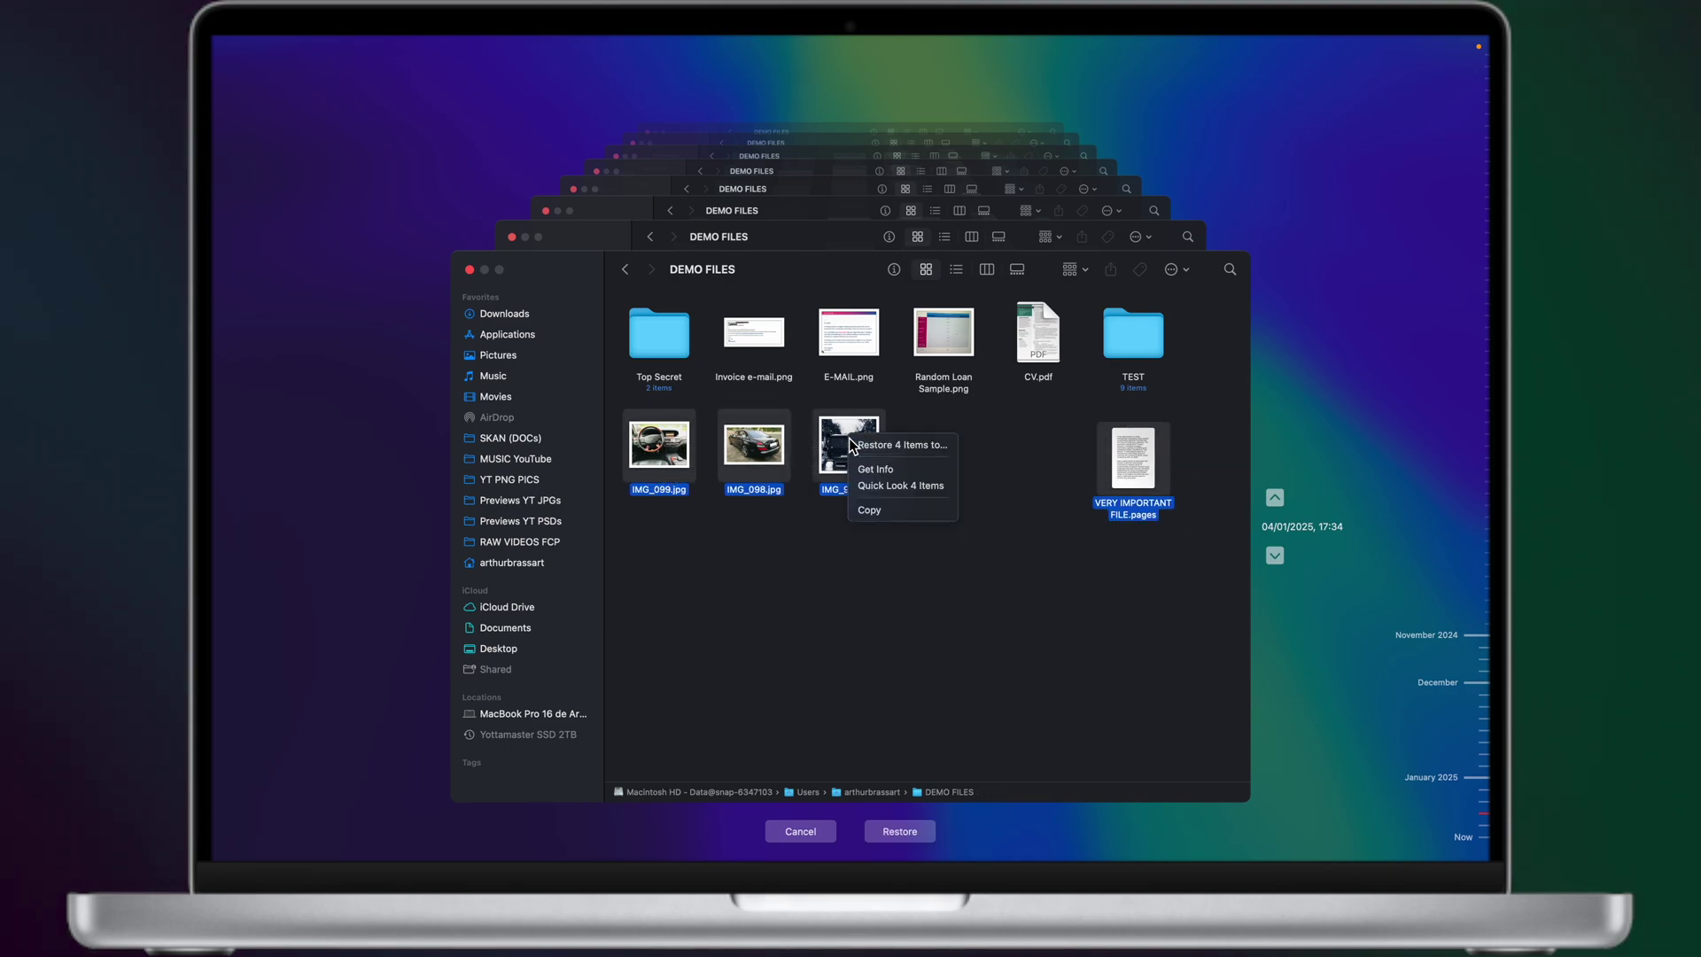
# Restore the four files into DEMO FILES and confirm the Trash is empty
pyautogui.click(938, 447)
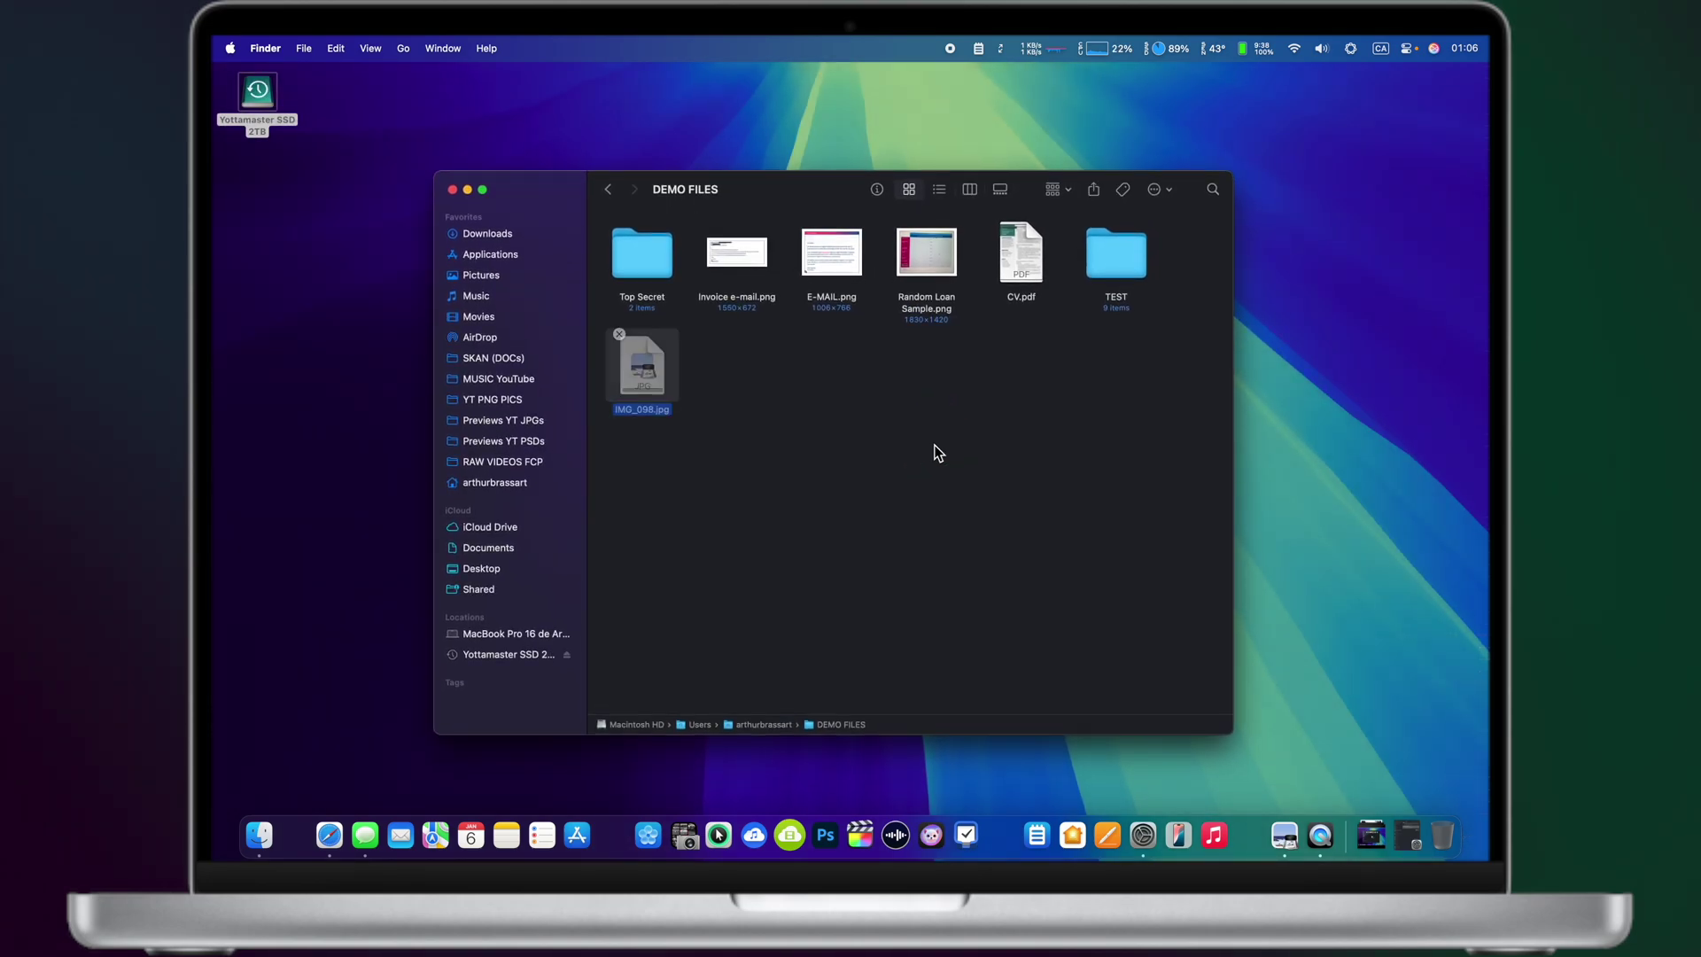
pyautogui.click(986, 442)
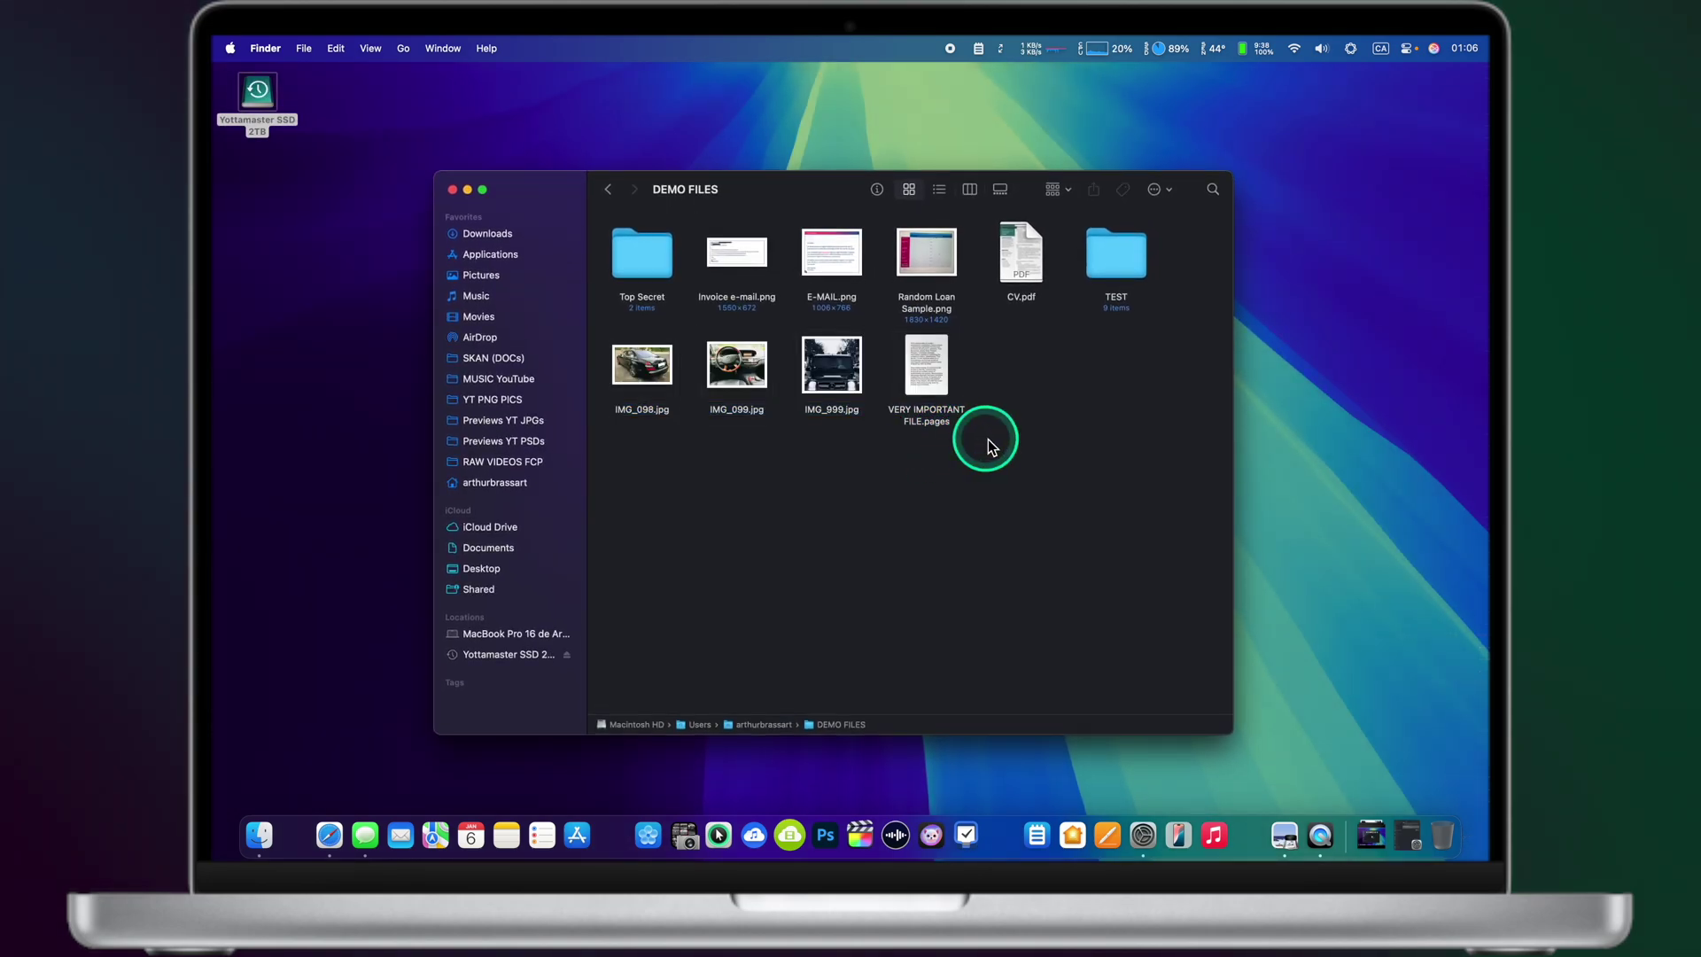
pyautogui.click(1442, 833)
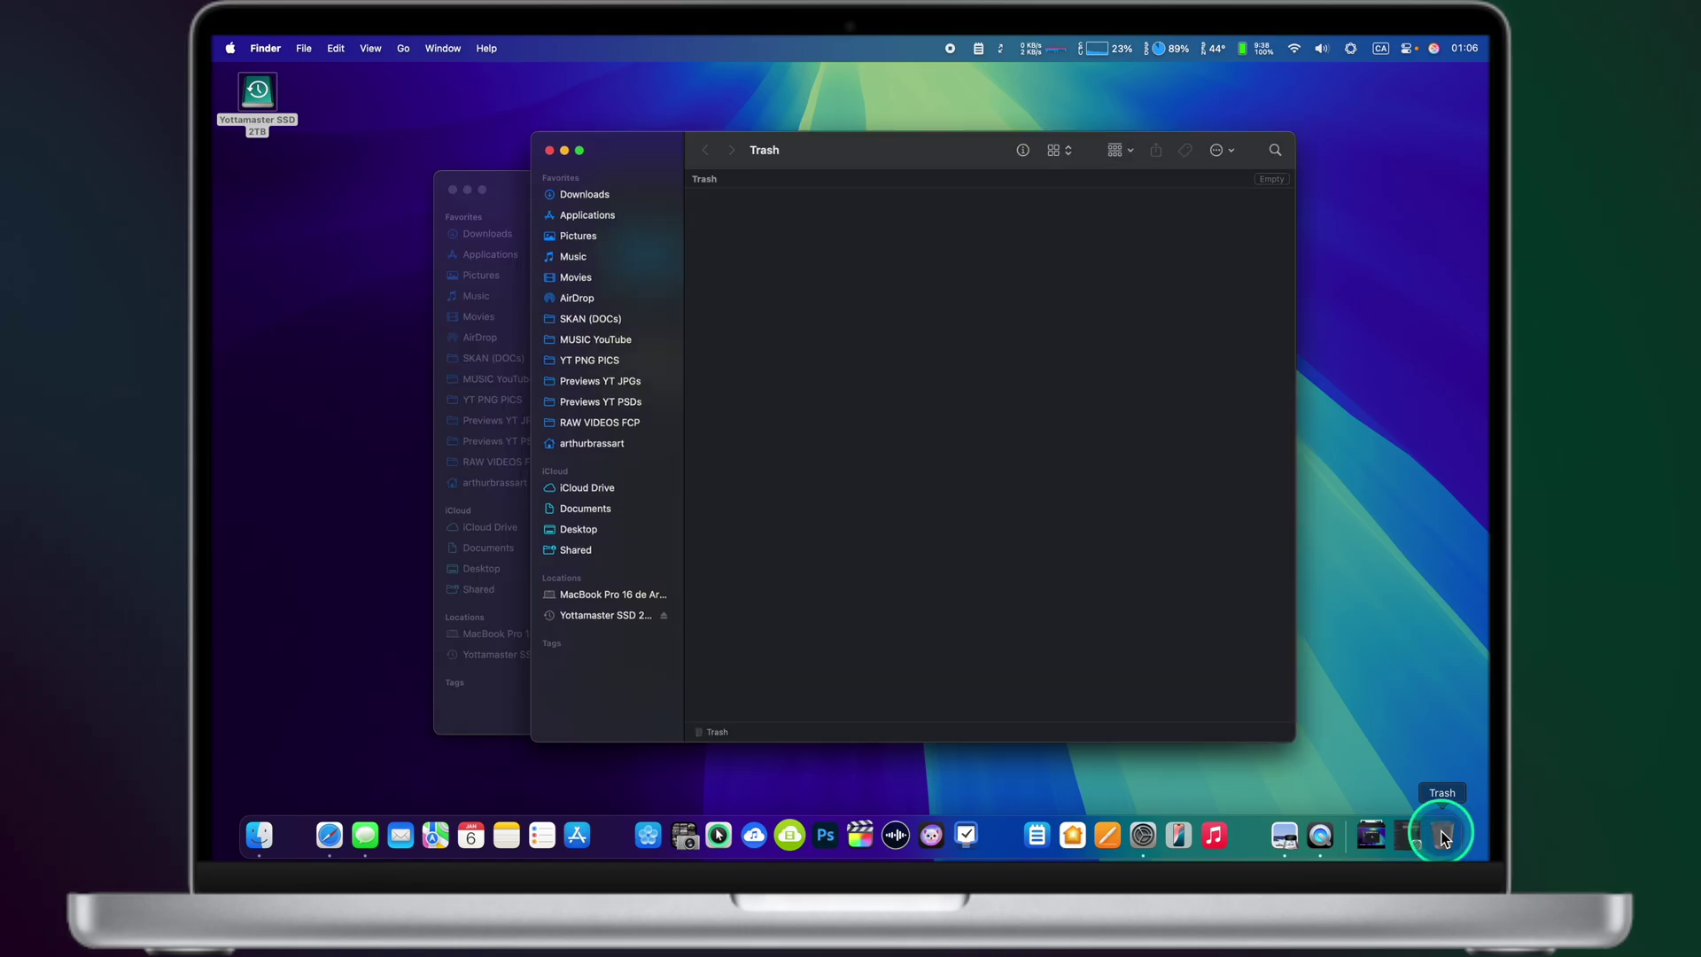
pyautogui.click(549, 150)
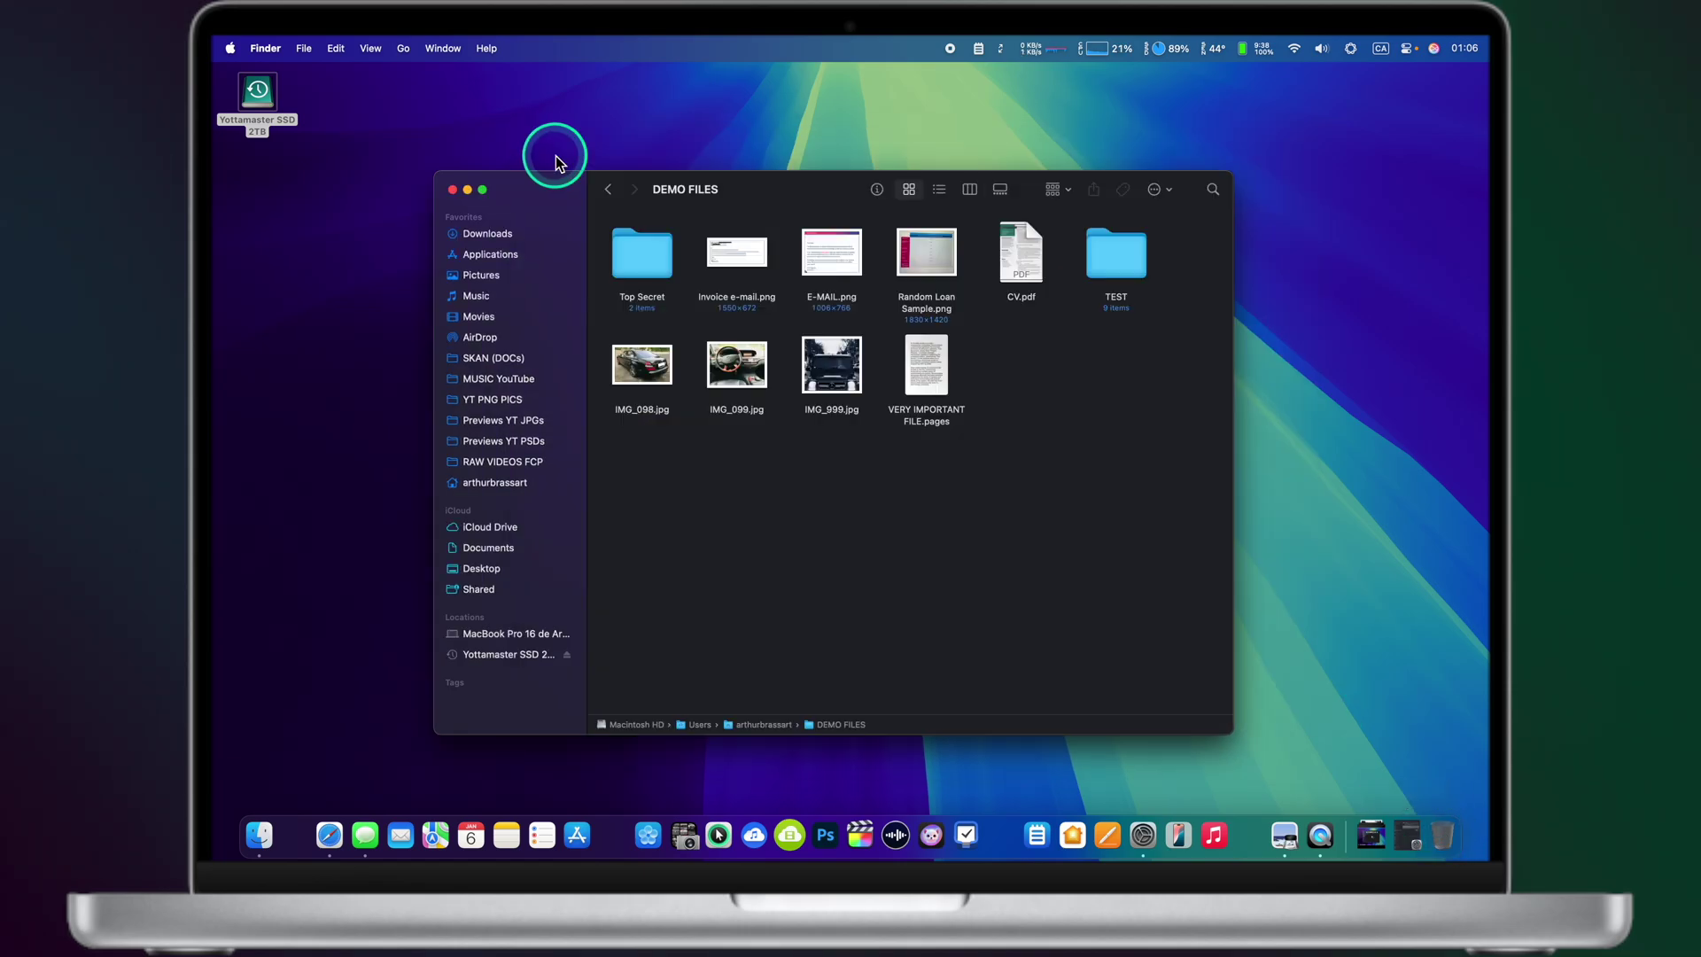
# Quick Look the restored VERY IMPORTANT FILE.pages in DEMO FILES
pyautogui.click(926, 365)
pyautogui.press('space')
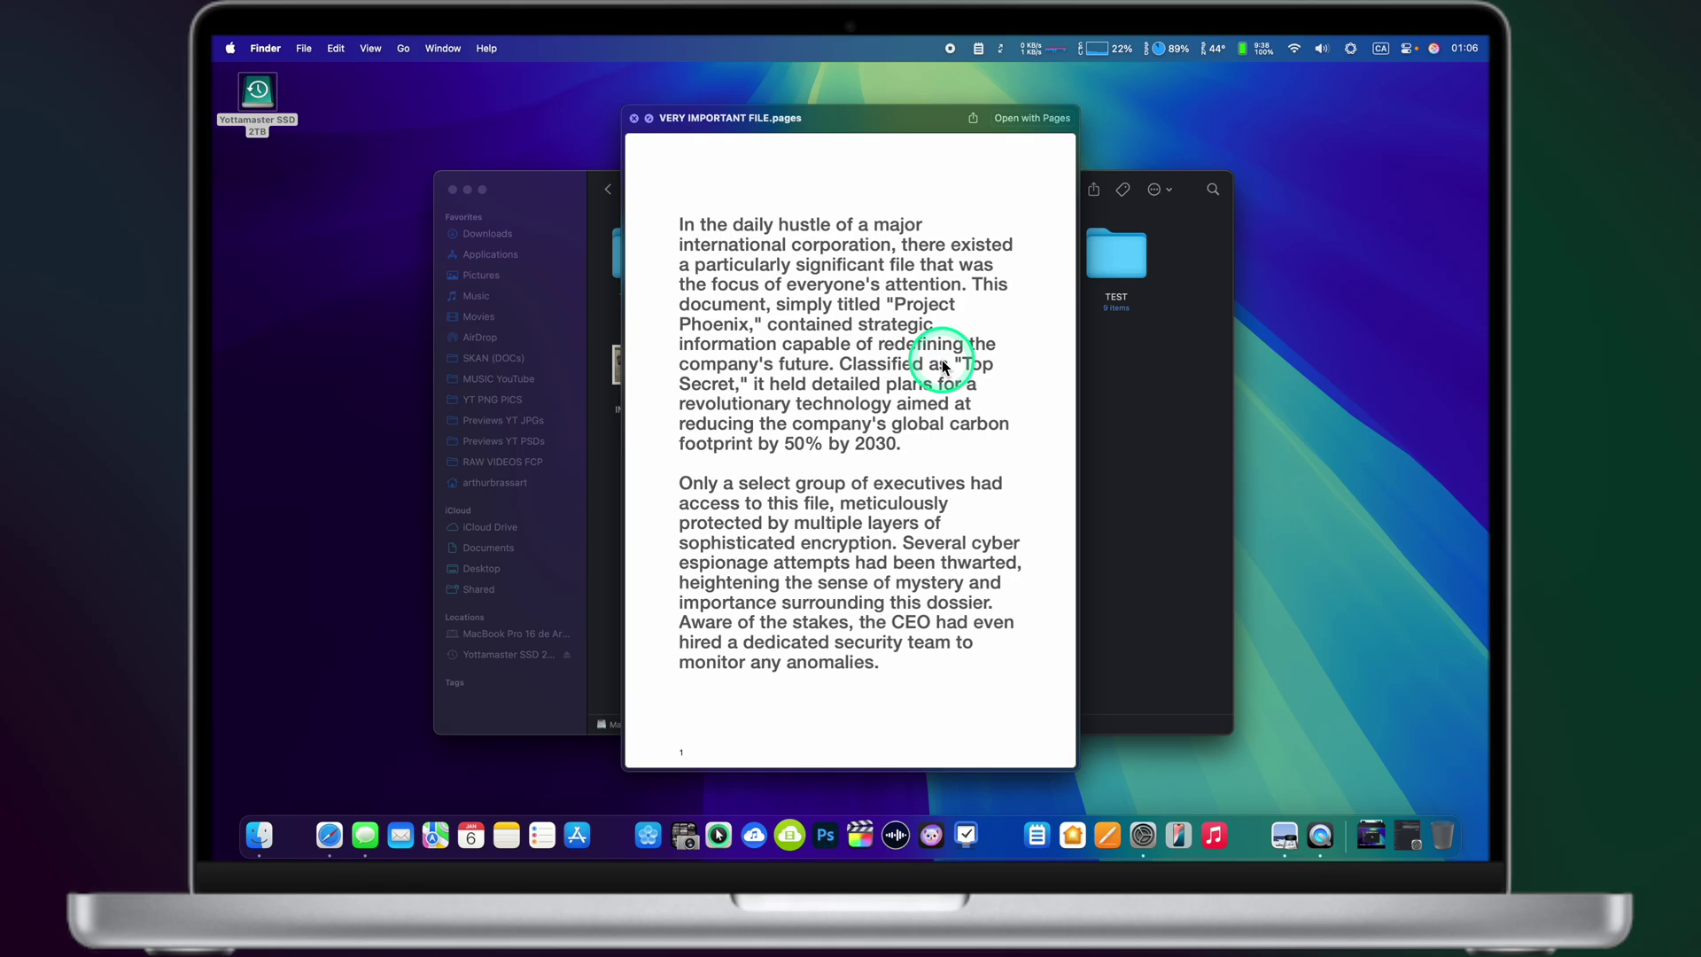
pyautogui.press('space')
pyautogui.click(979, 377)
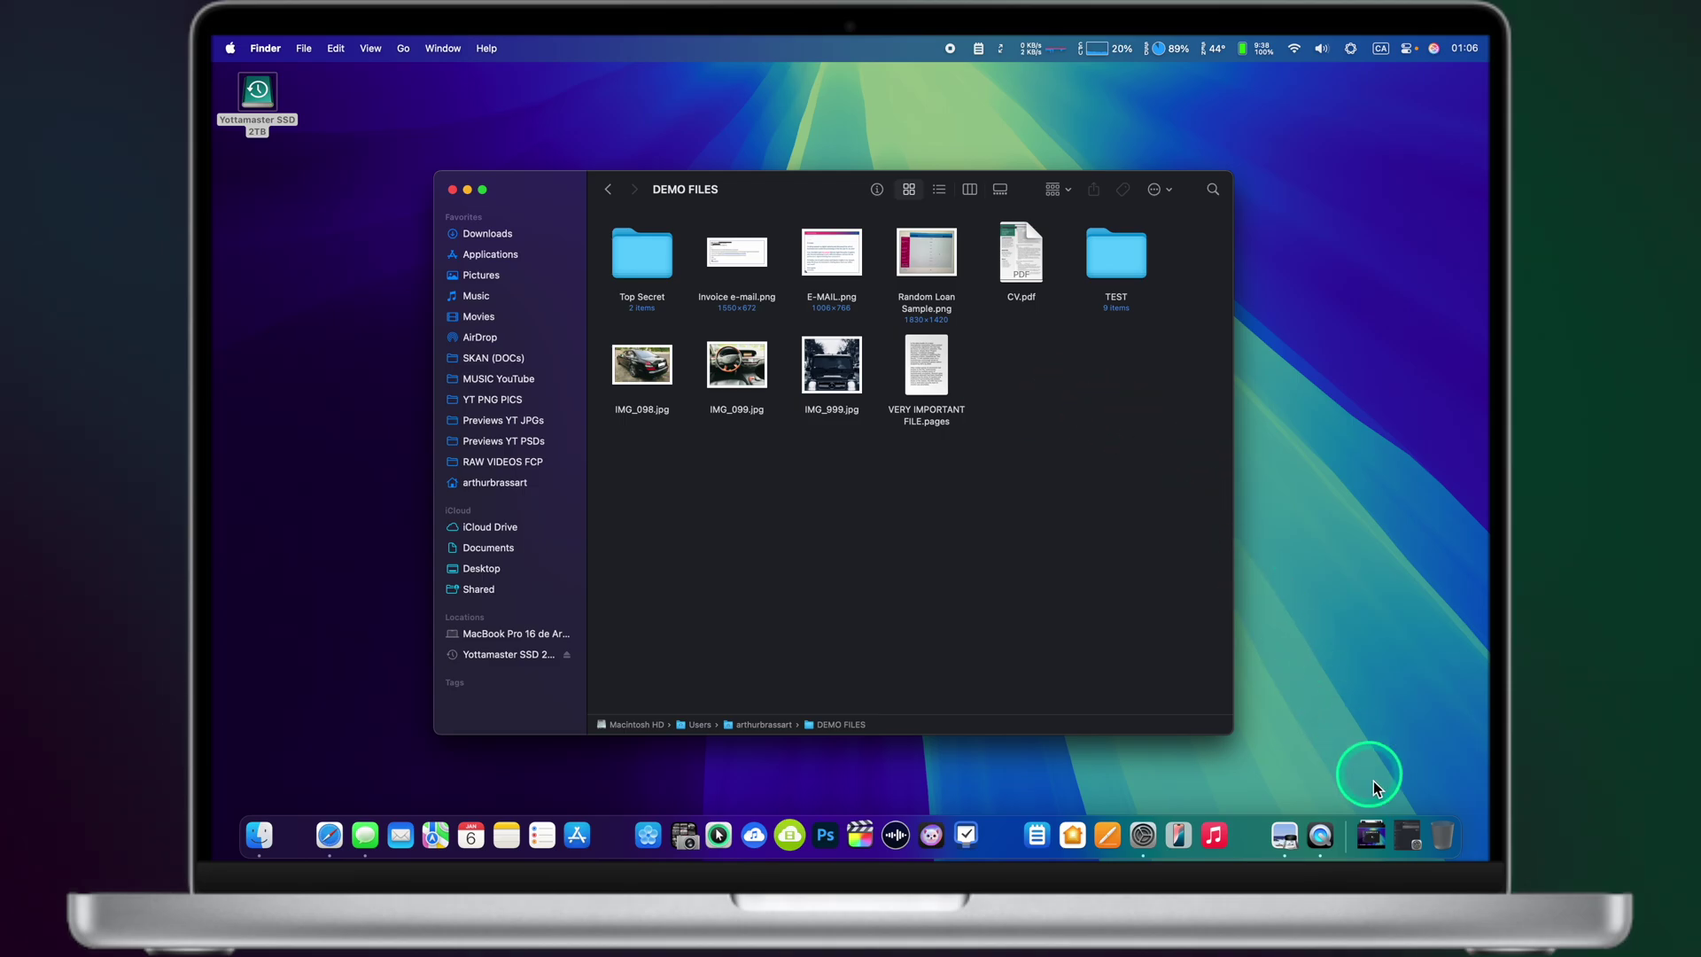
# Bring back Time Machine settings and view the Yottamaster SSD 2TB disk's Back Up Now action
pyautogui.click(1407, 836)
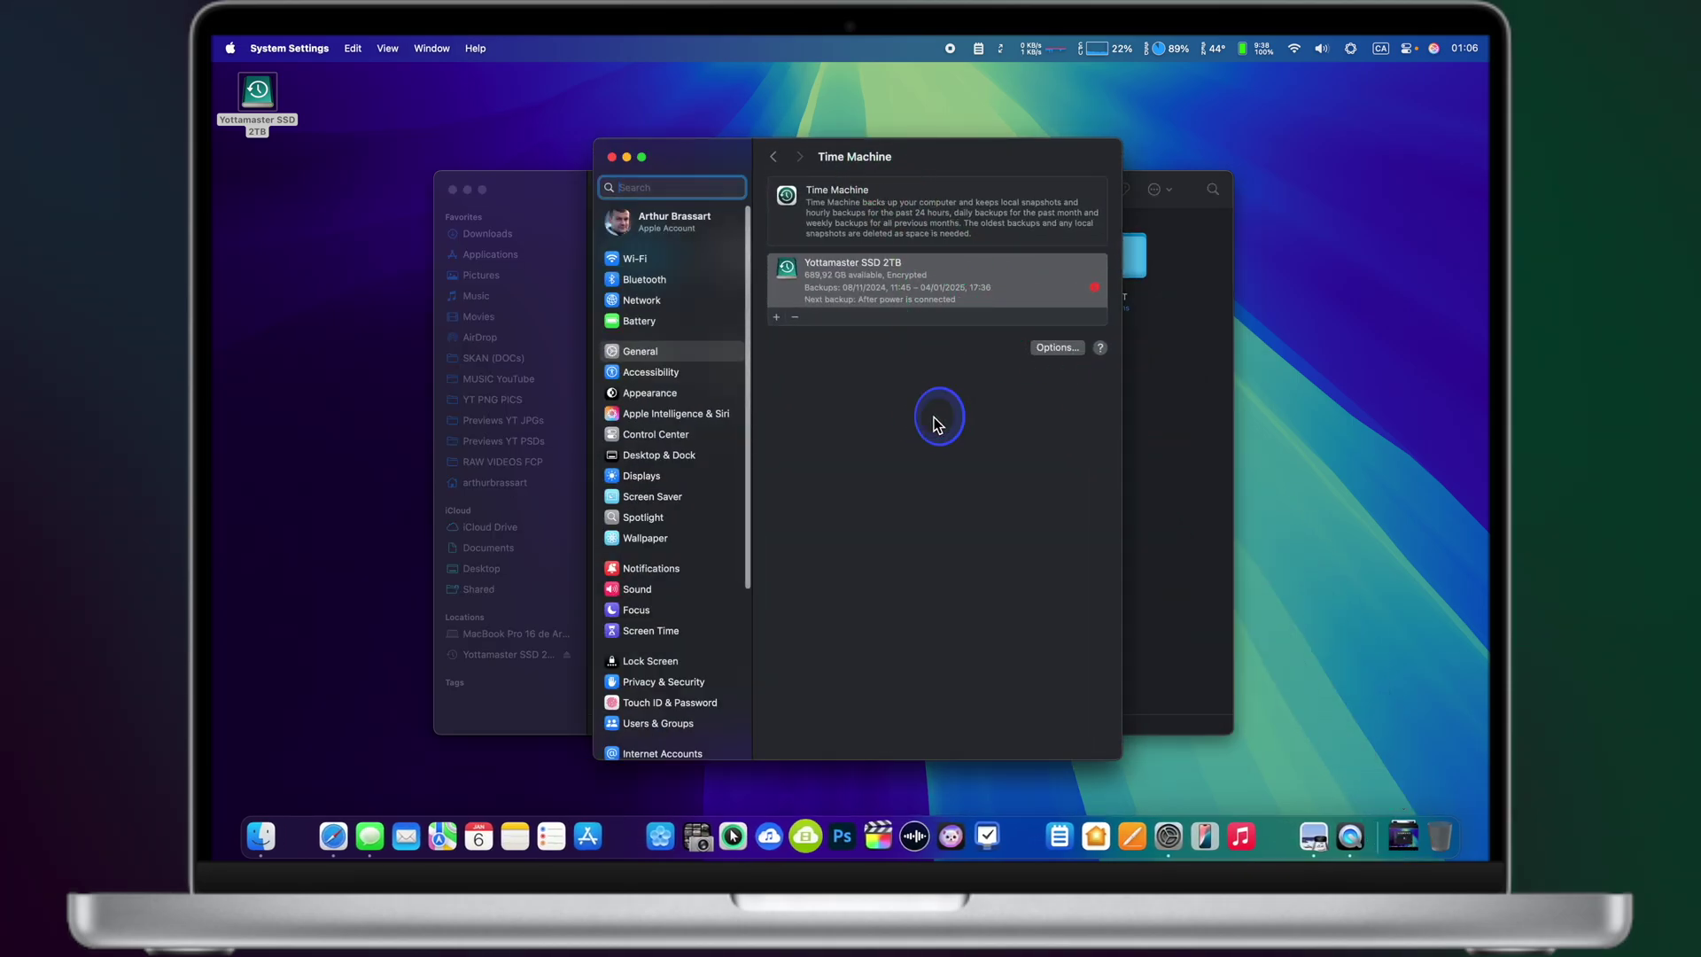
pyautogui.click(952, 276)
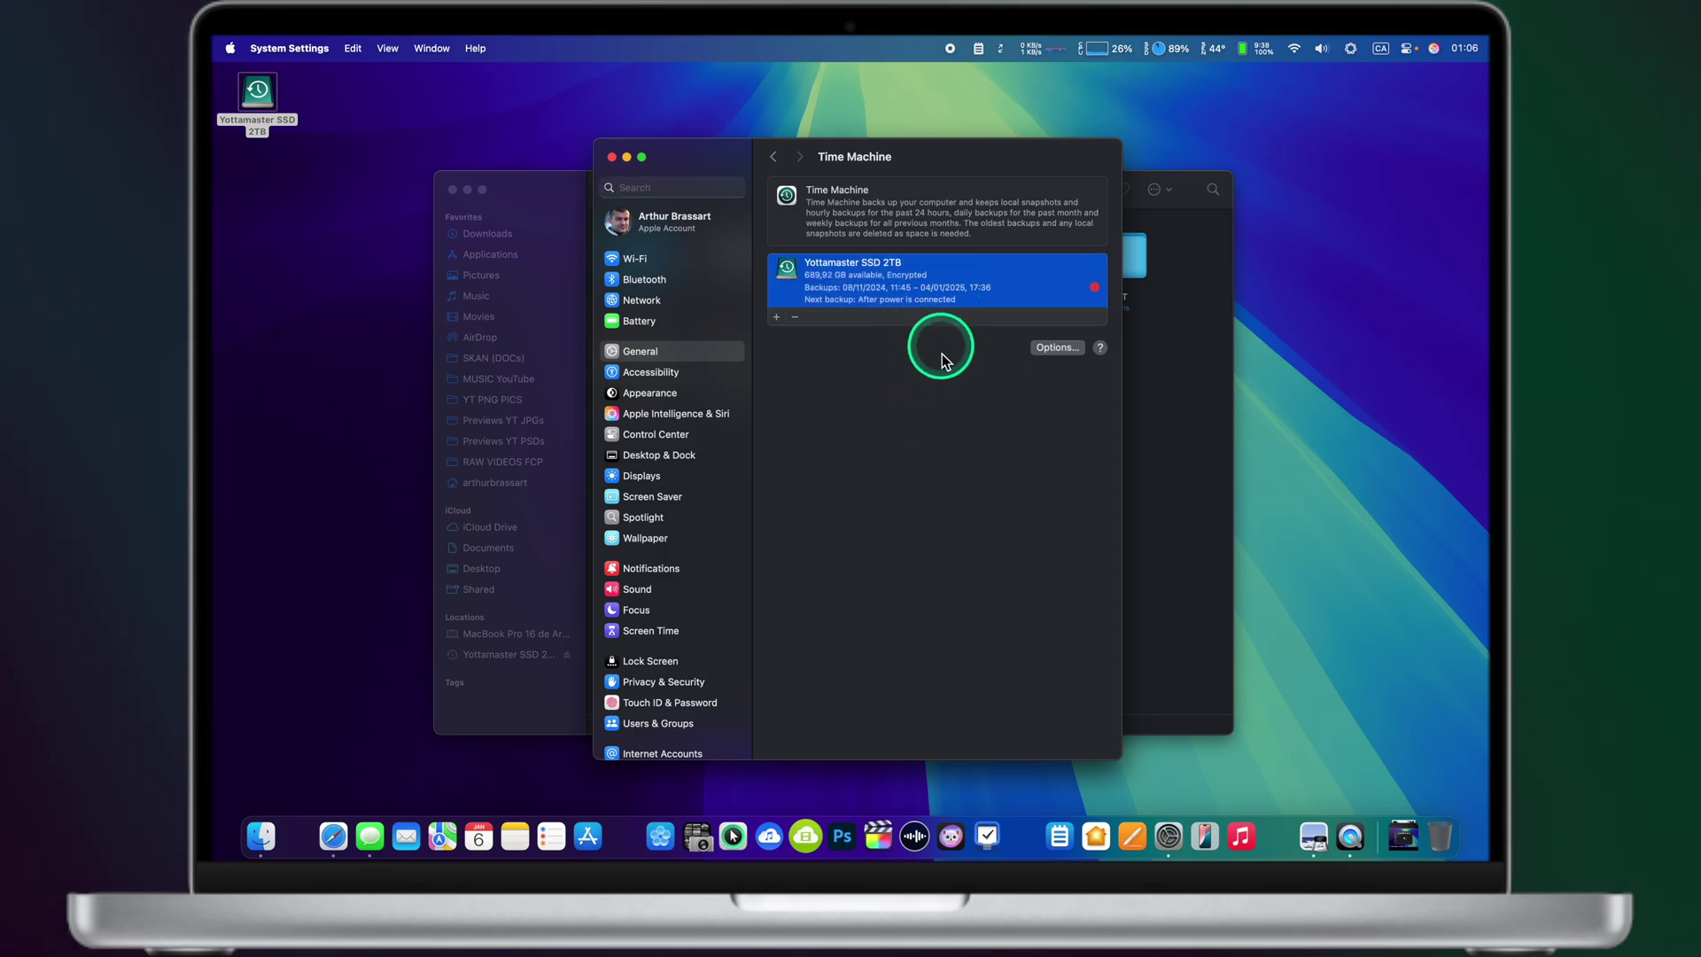
pyautogui.rightClick(880, 275)
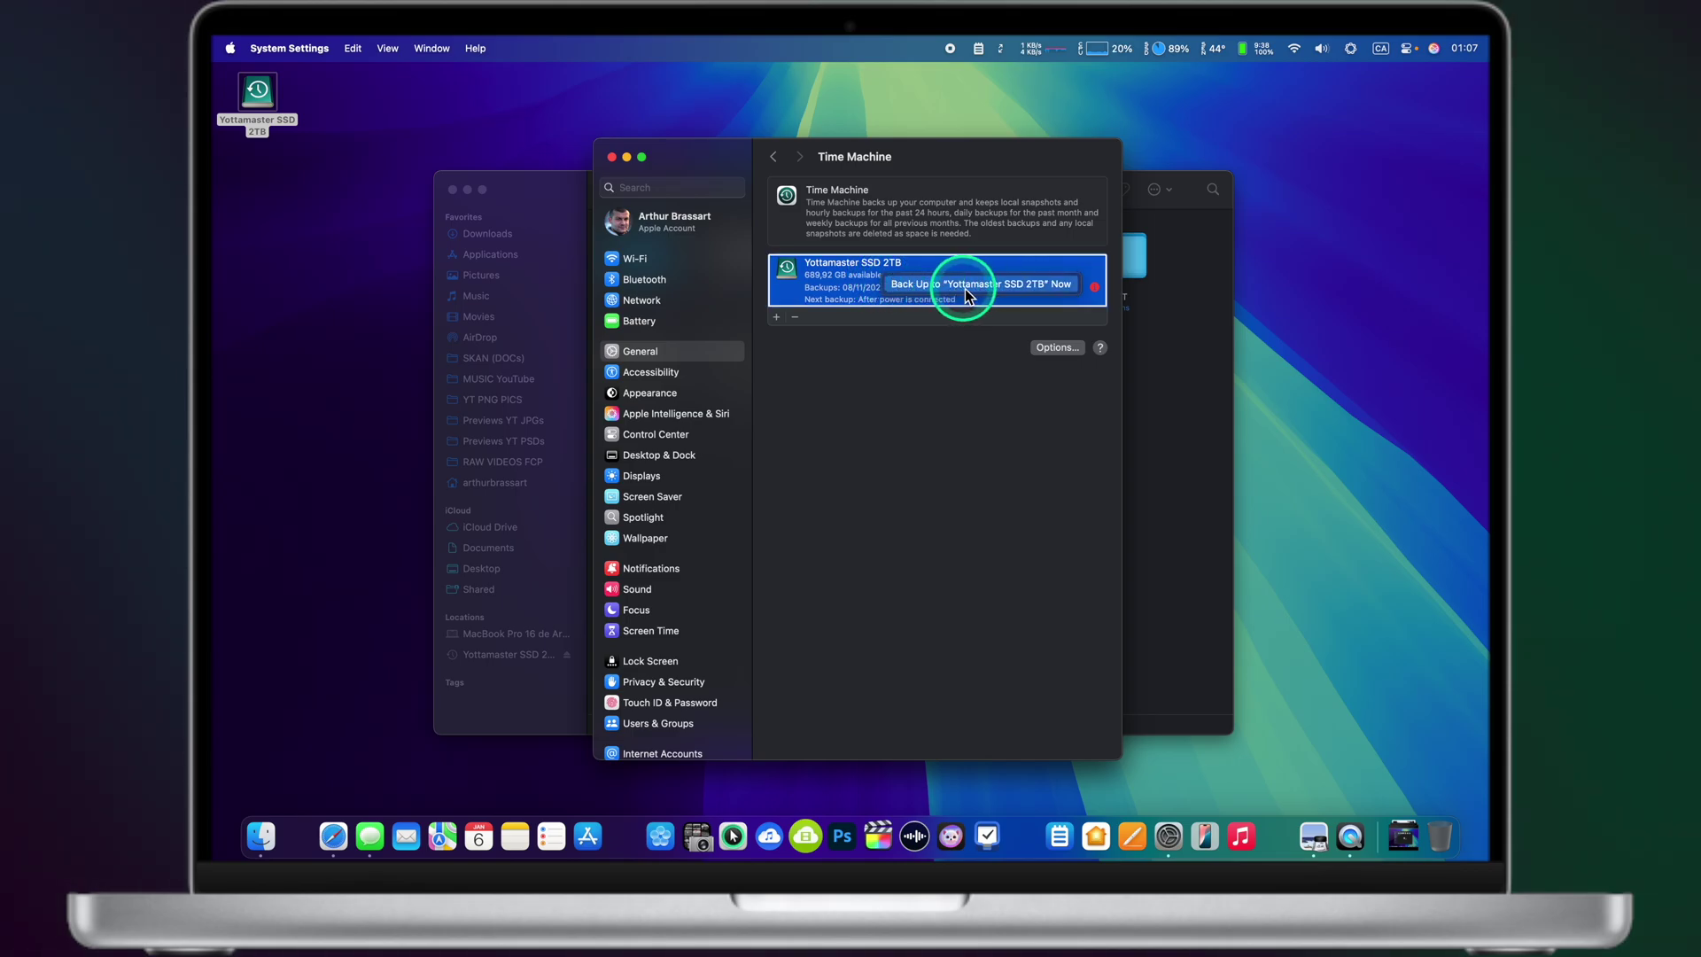
pyautogui.click(901, 408)
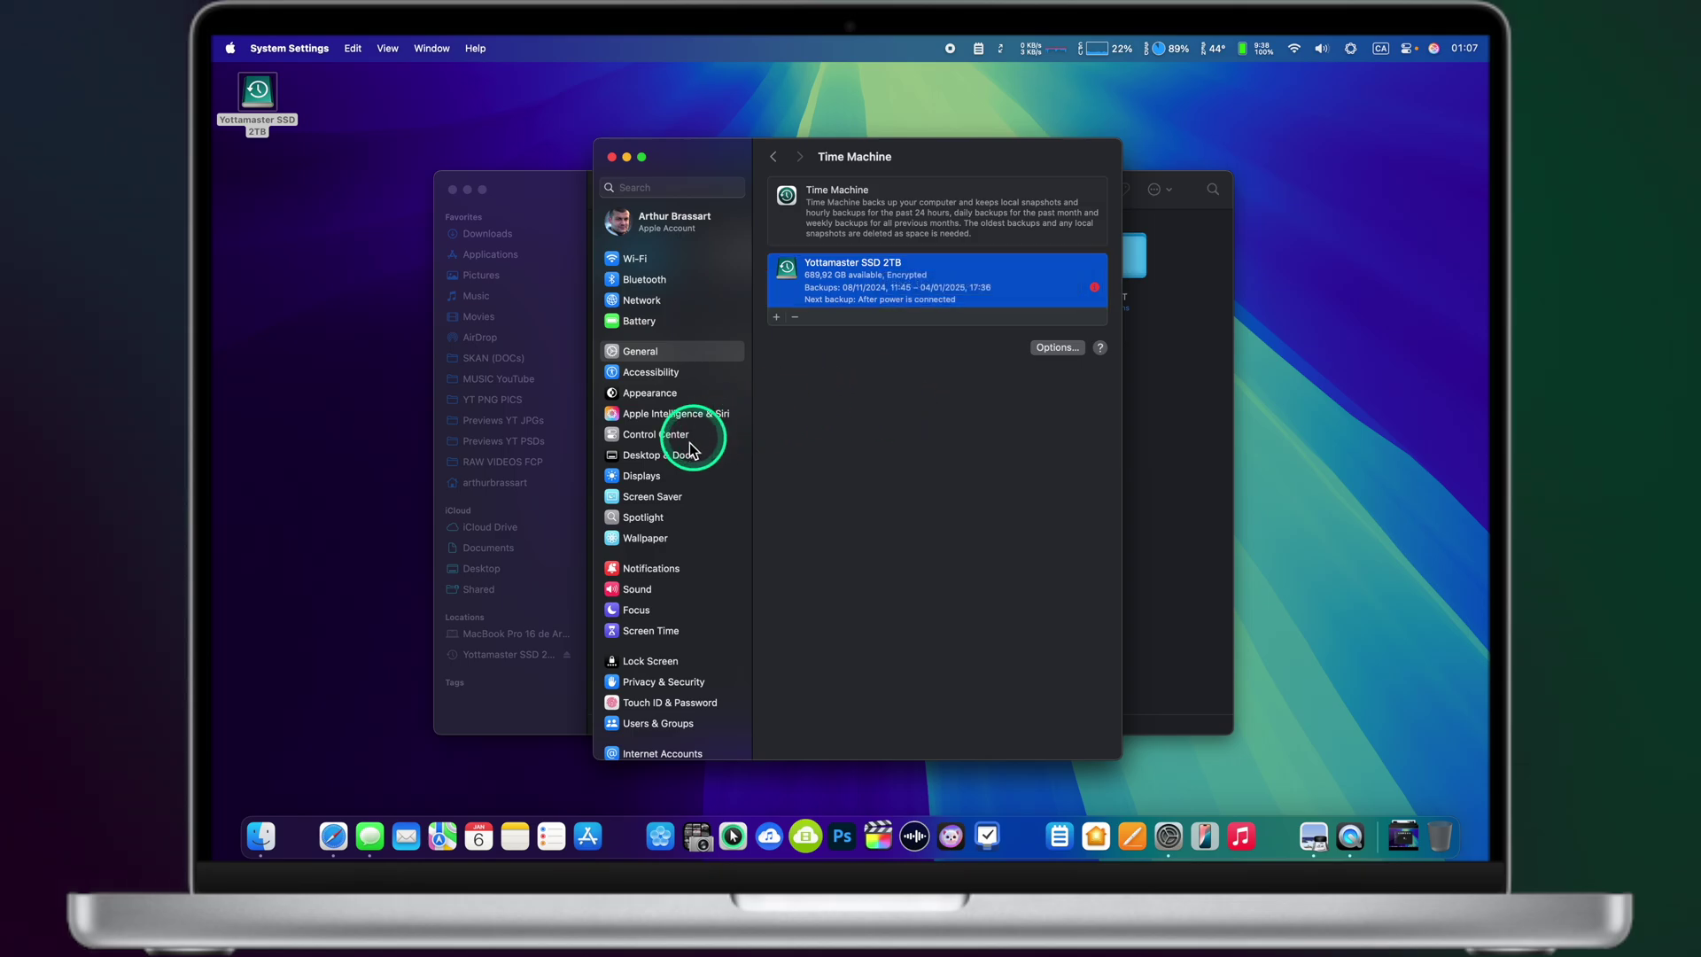
pyautogui.scroll(-5, 673, 469)
pyautogui.scroll(5, 665, 486)
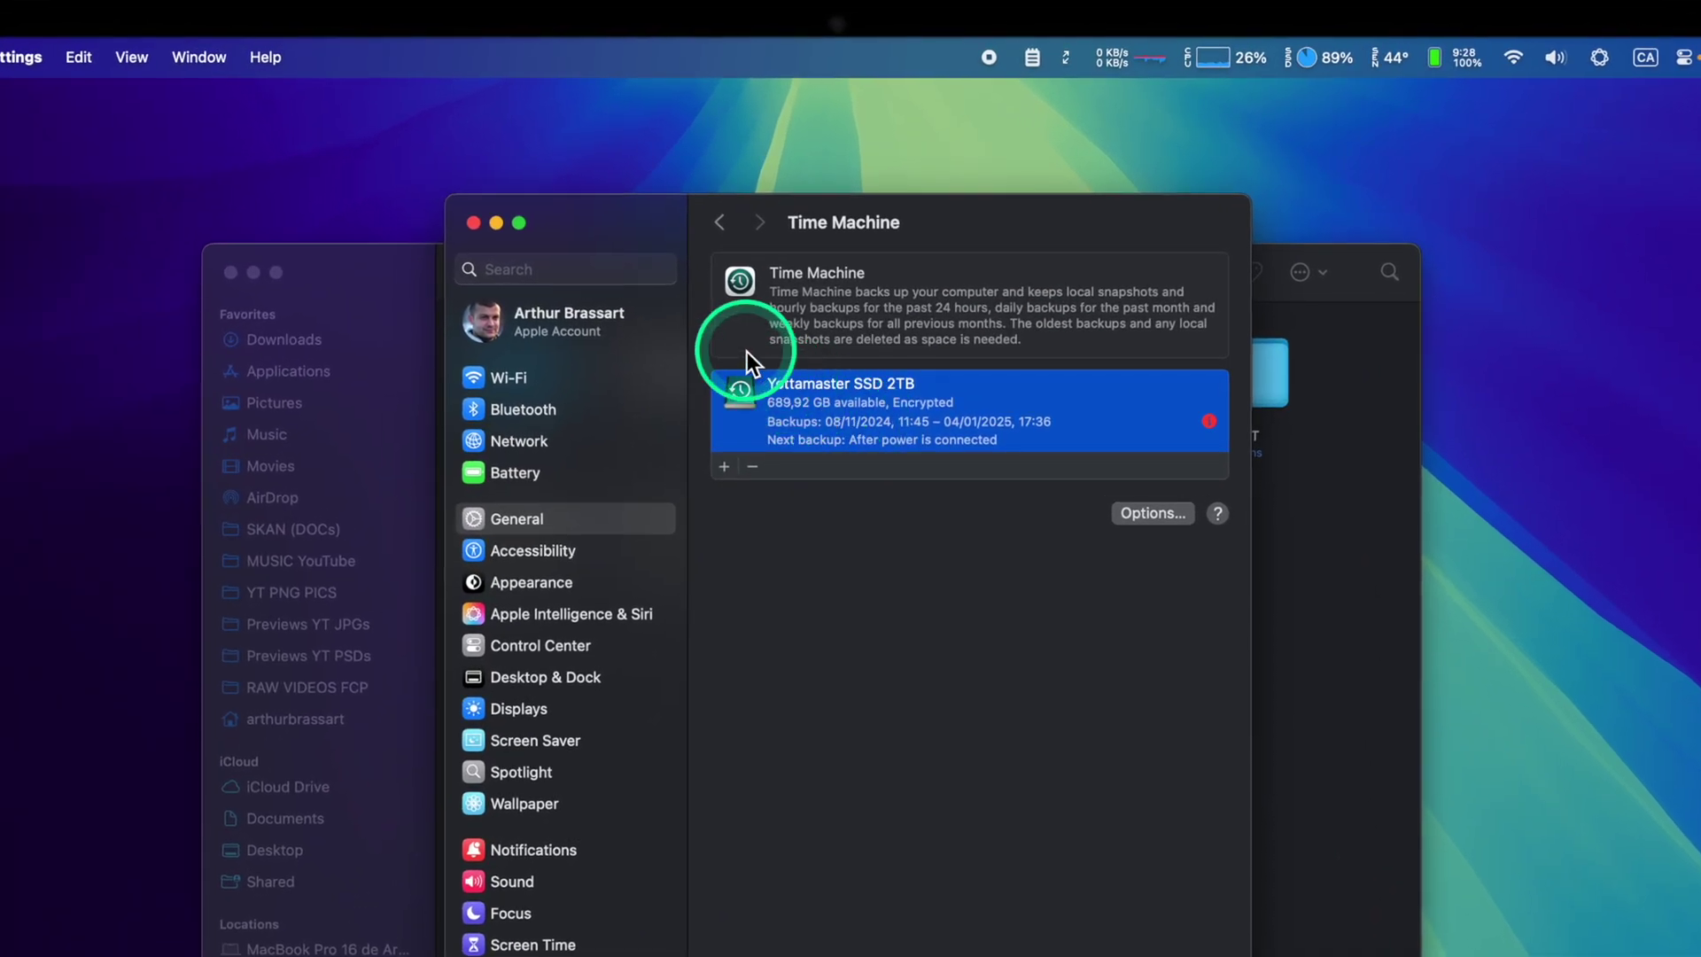
# Set Time Machine's Backup Frequency to Automatically Every Day in Options
pyautogui.click(1139, 511)
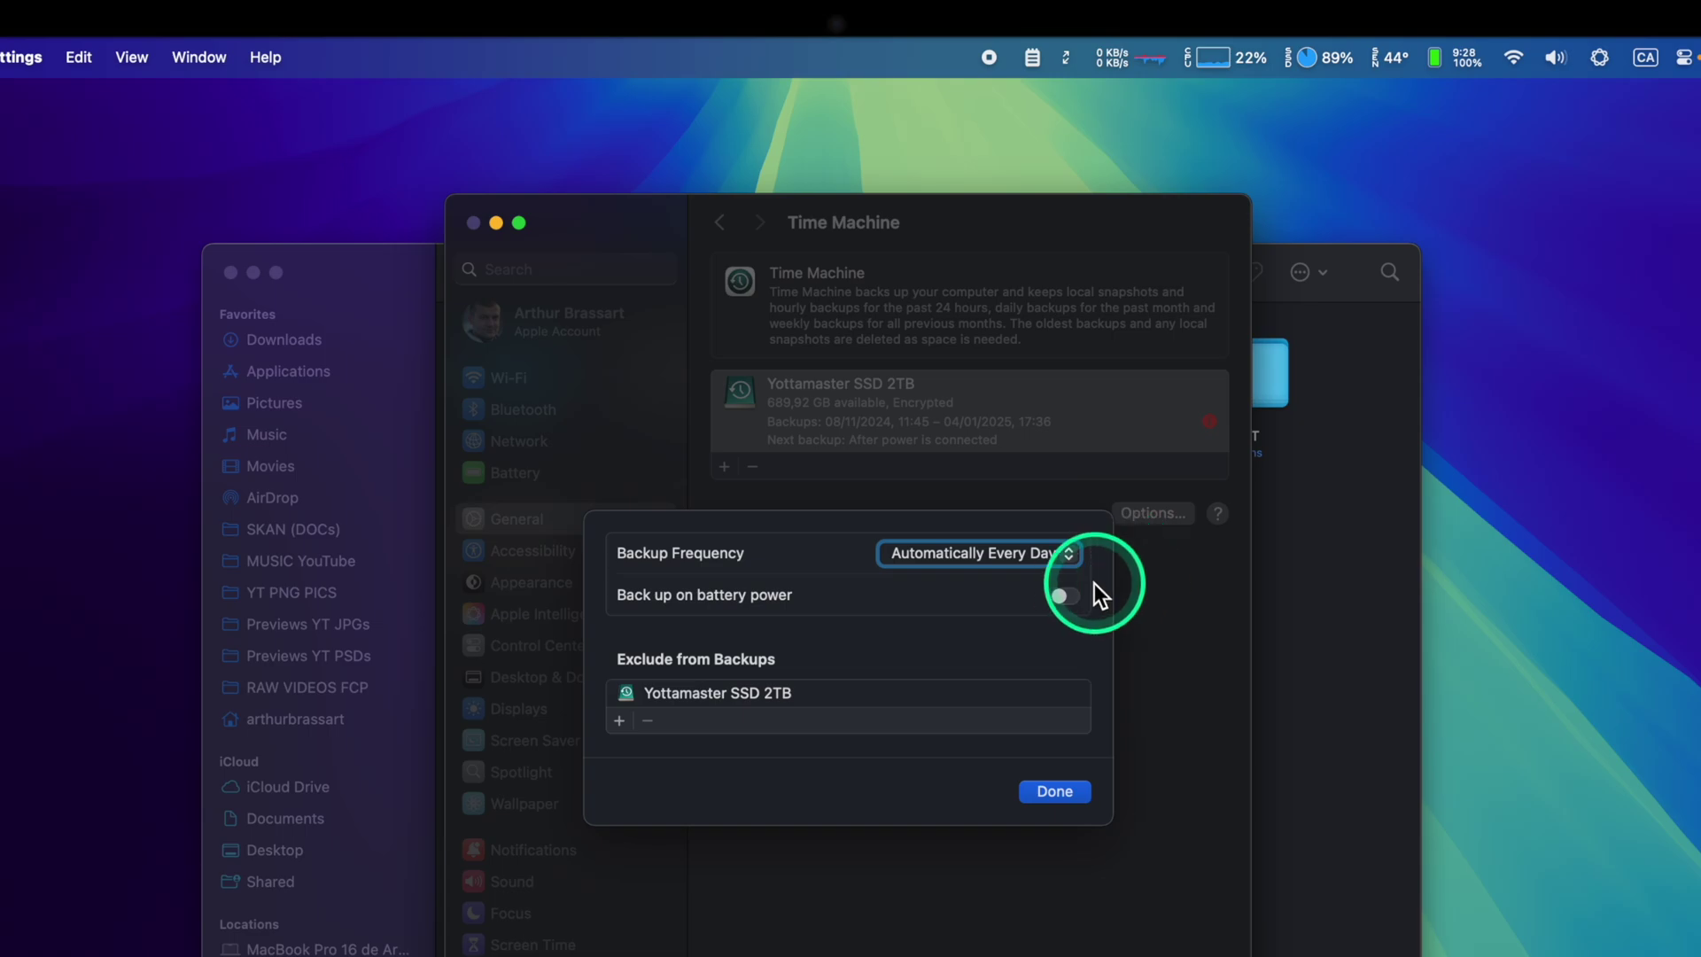
pyautogui.click(1029, 562)
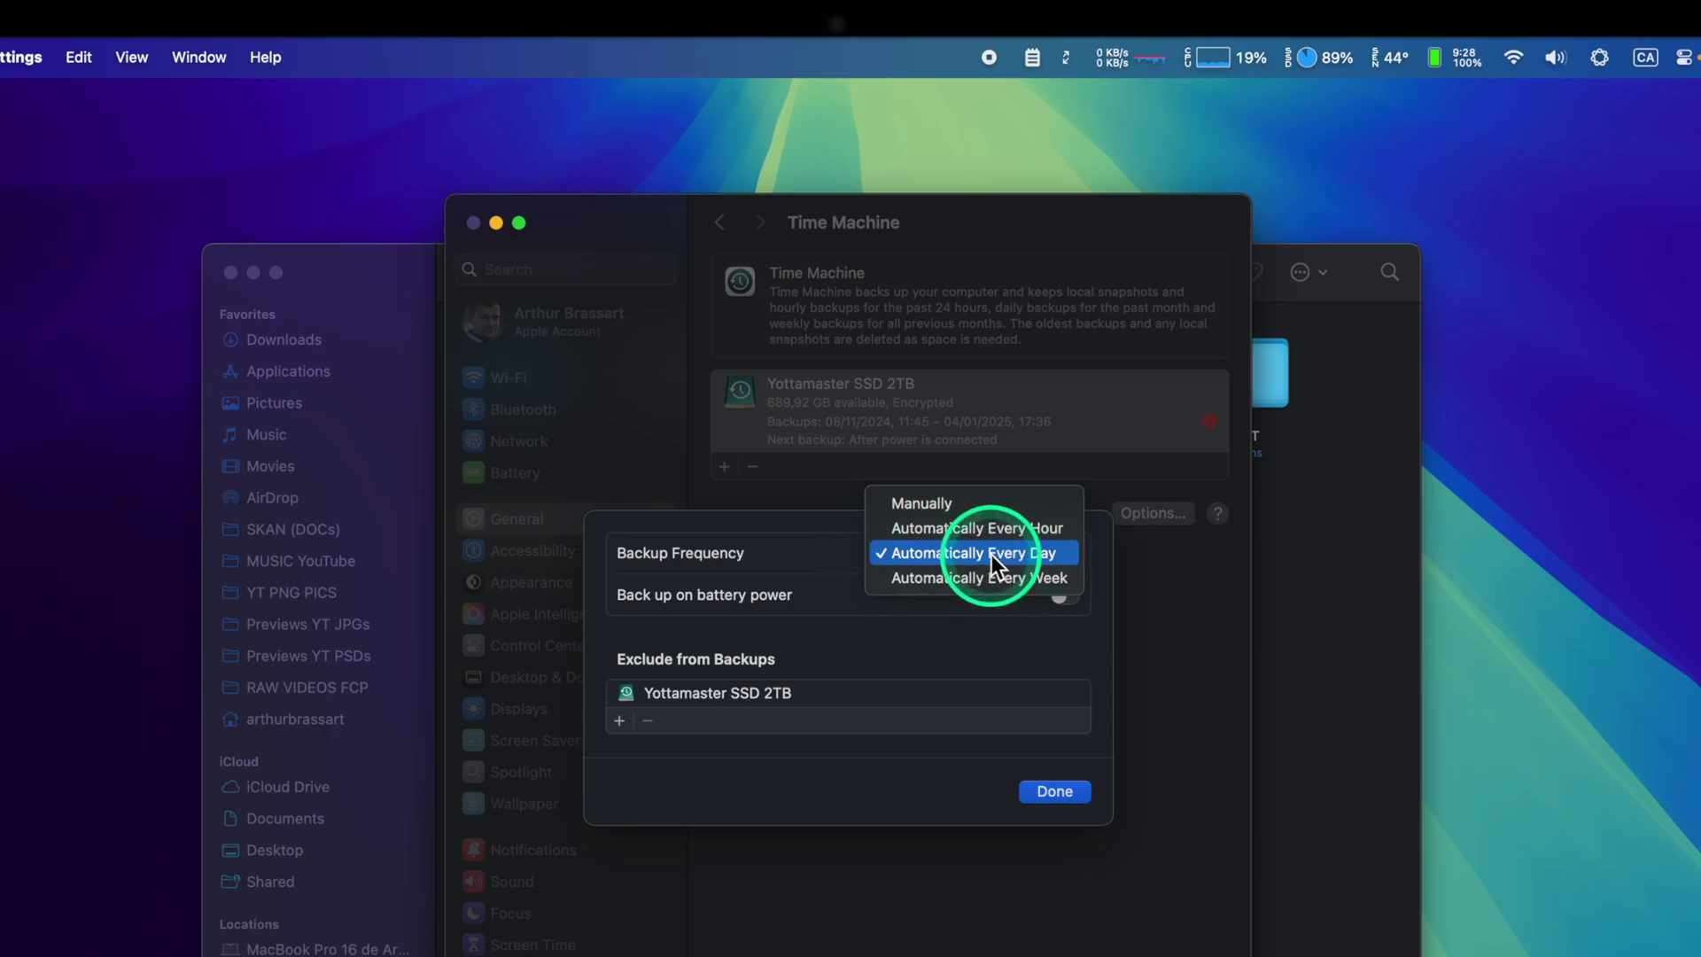
pyautogui.click(992, 554)
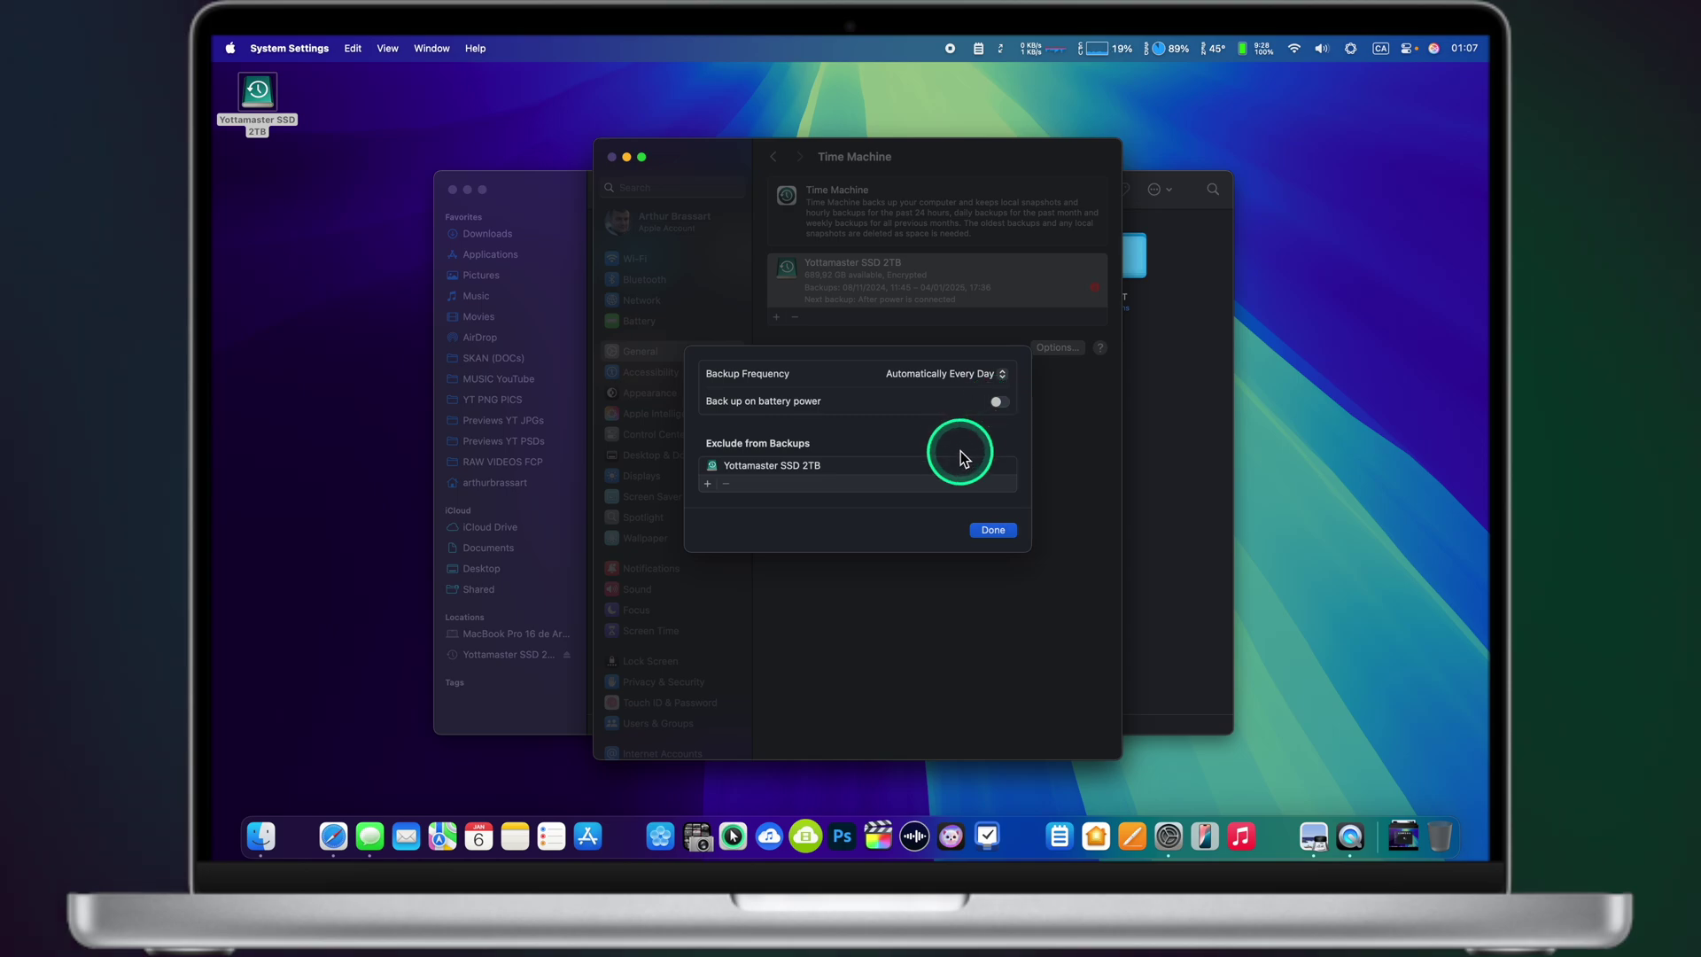
pyautogui.click(992, 531)
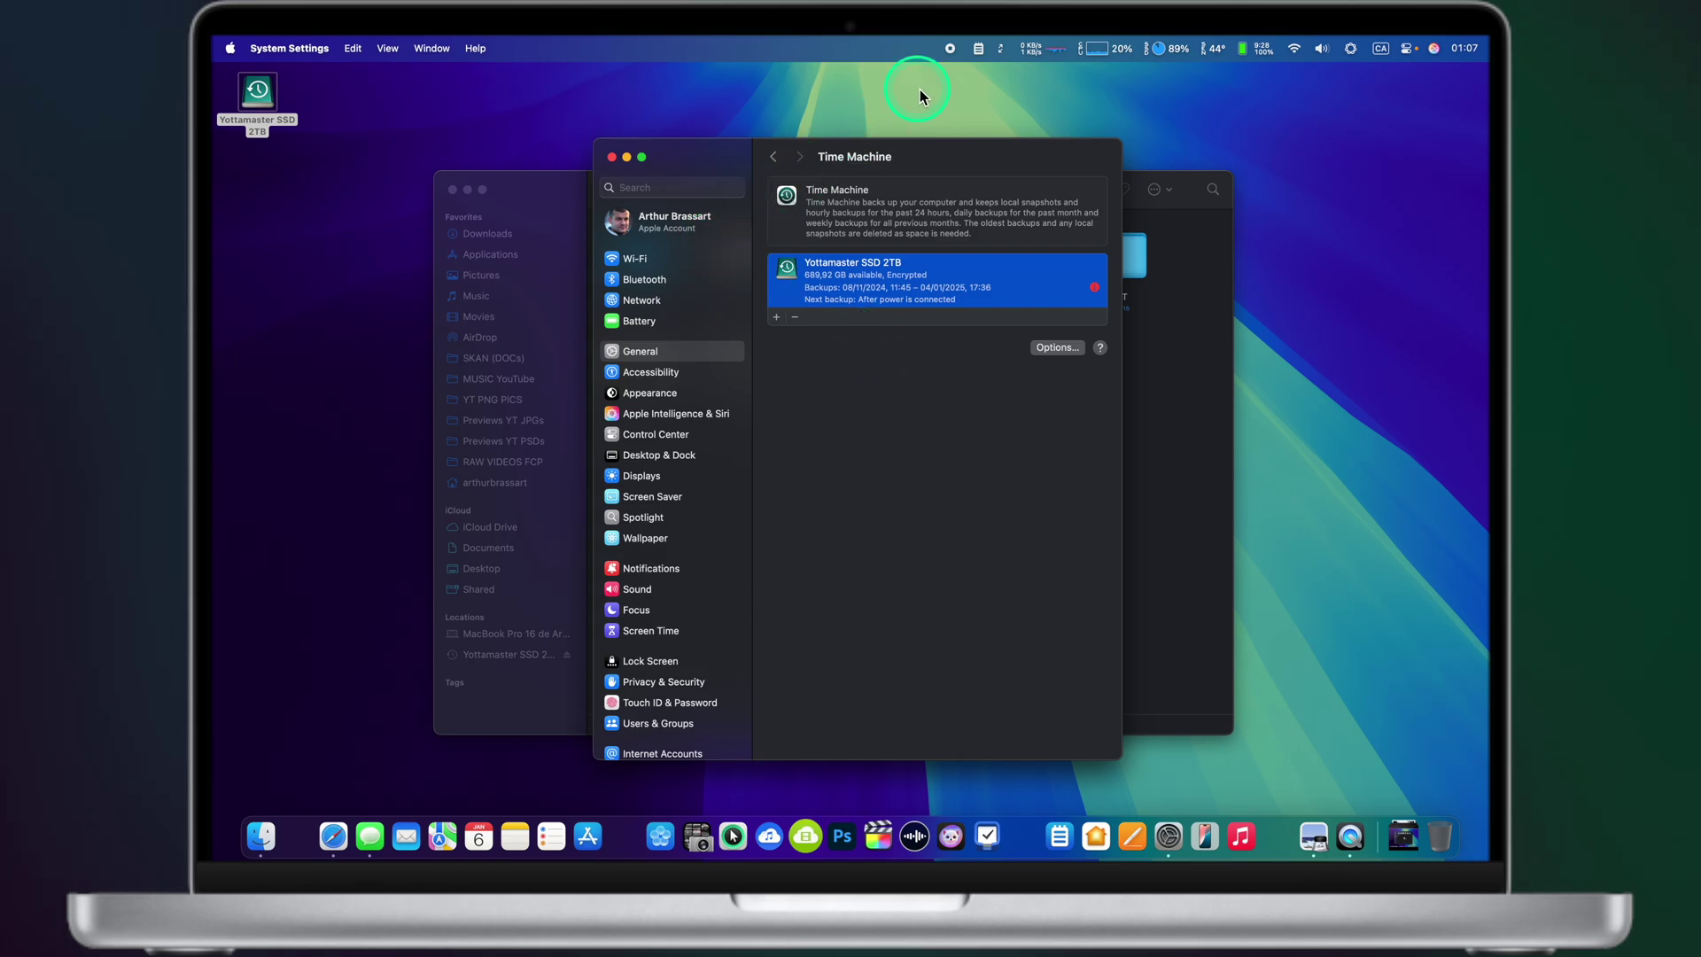
# Choose Browse Time Machine Backups from the Time Machine menu-bar item
pyautogui.click(938, 51)
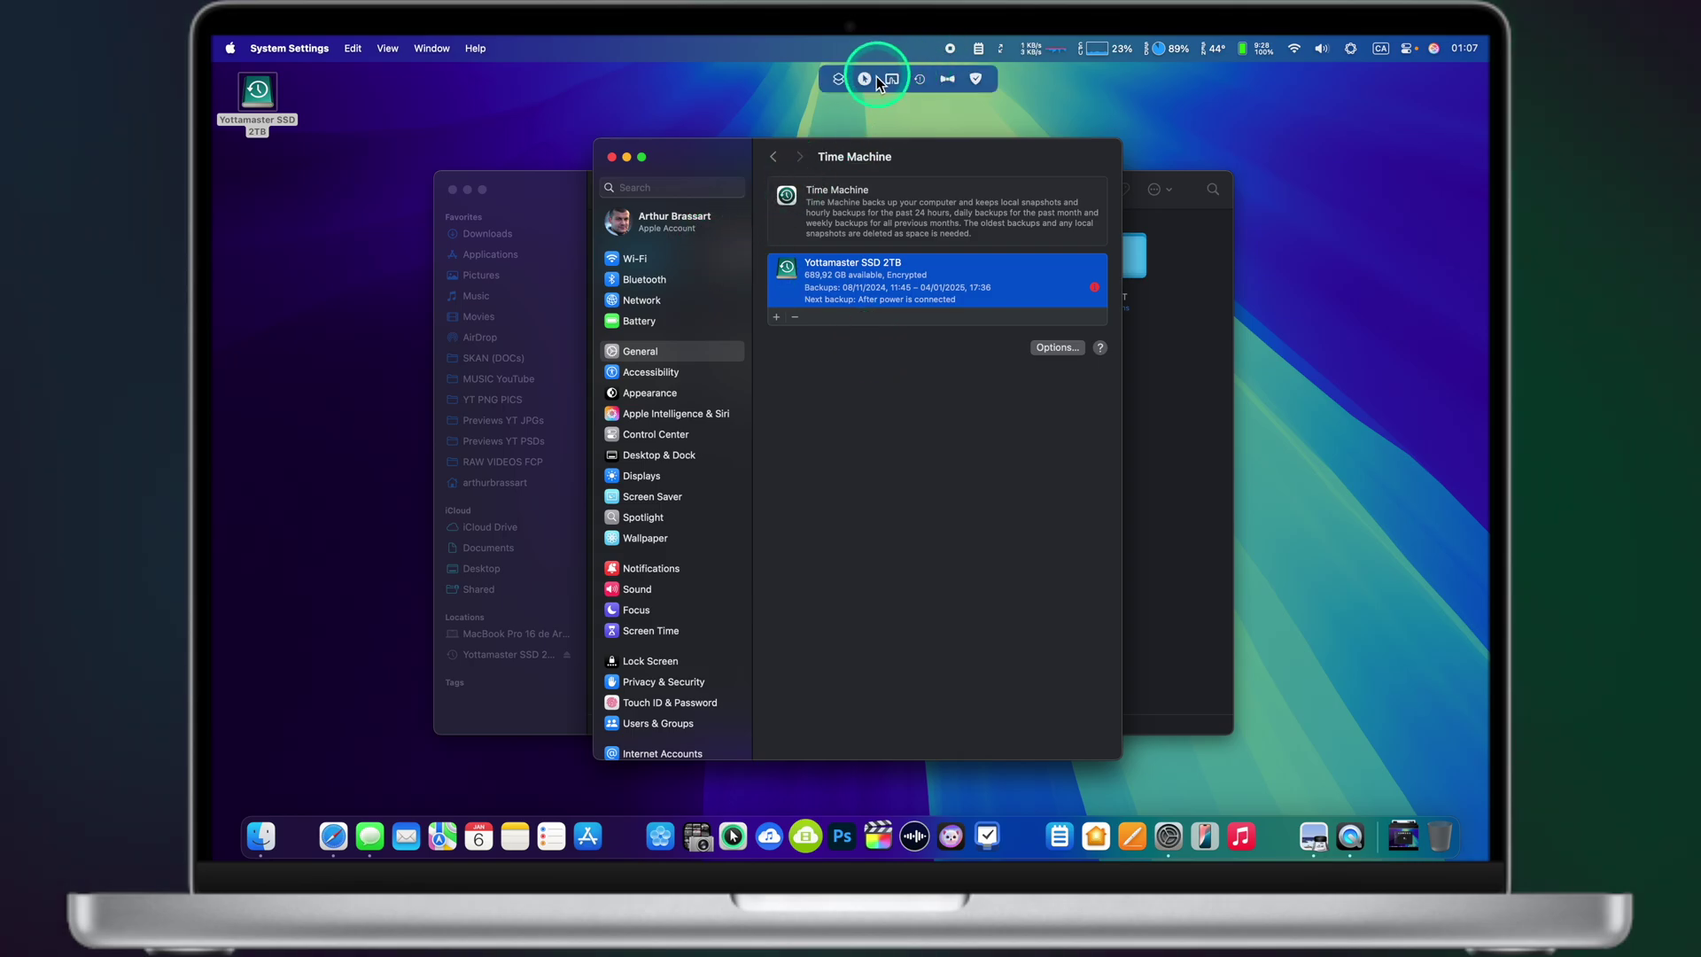
pyautogui.click(919, 80)
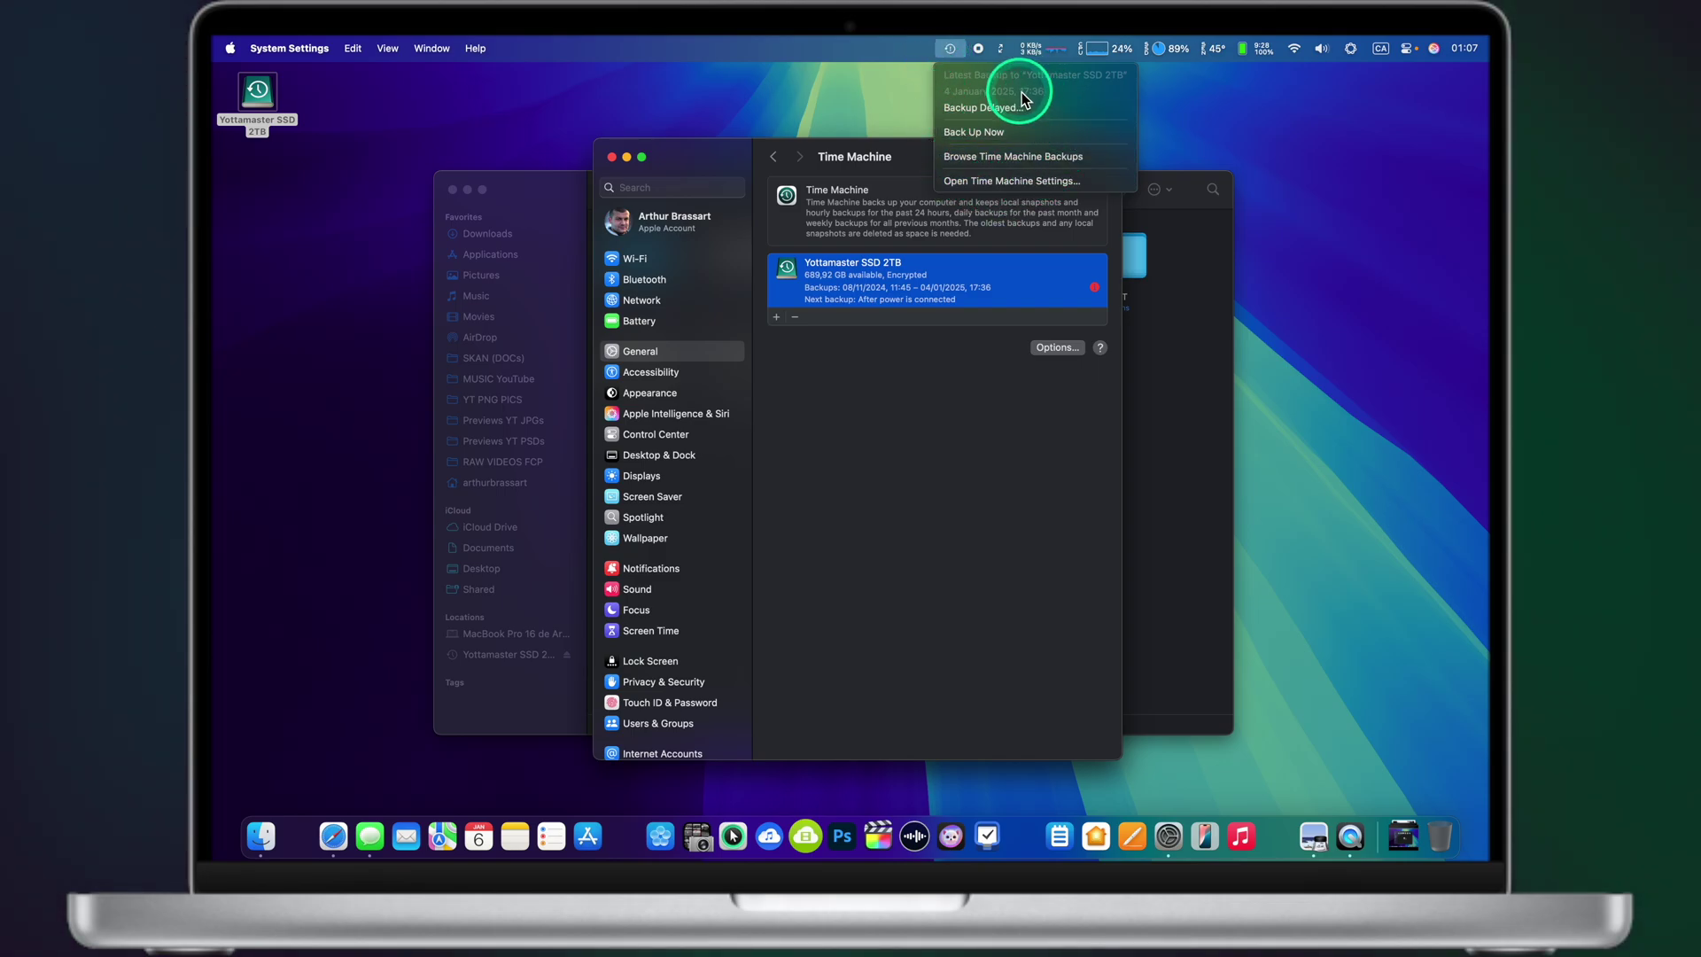
pyautogui.click(1076, 156)
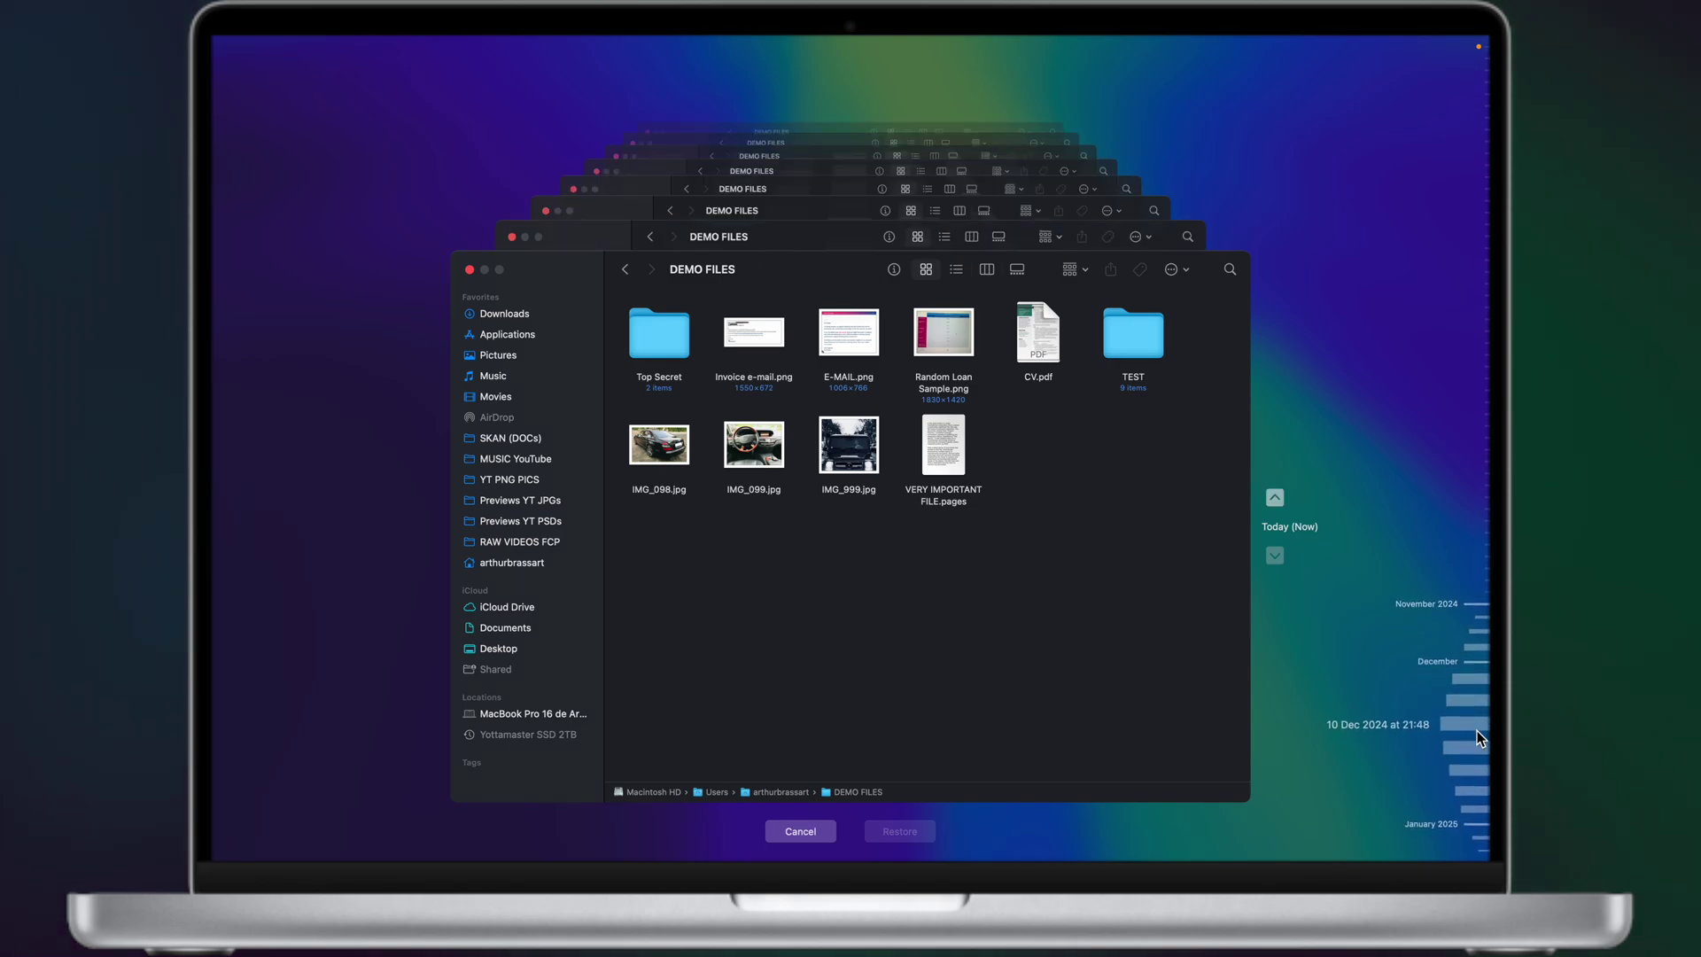
# View the 10 Dec 2024 backup, then return to the 16 Nov 2024 12:42 snapshot
pyautogui.click(1475, 730)
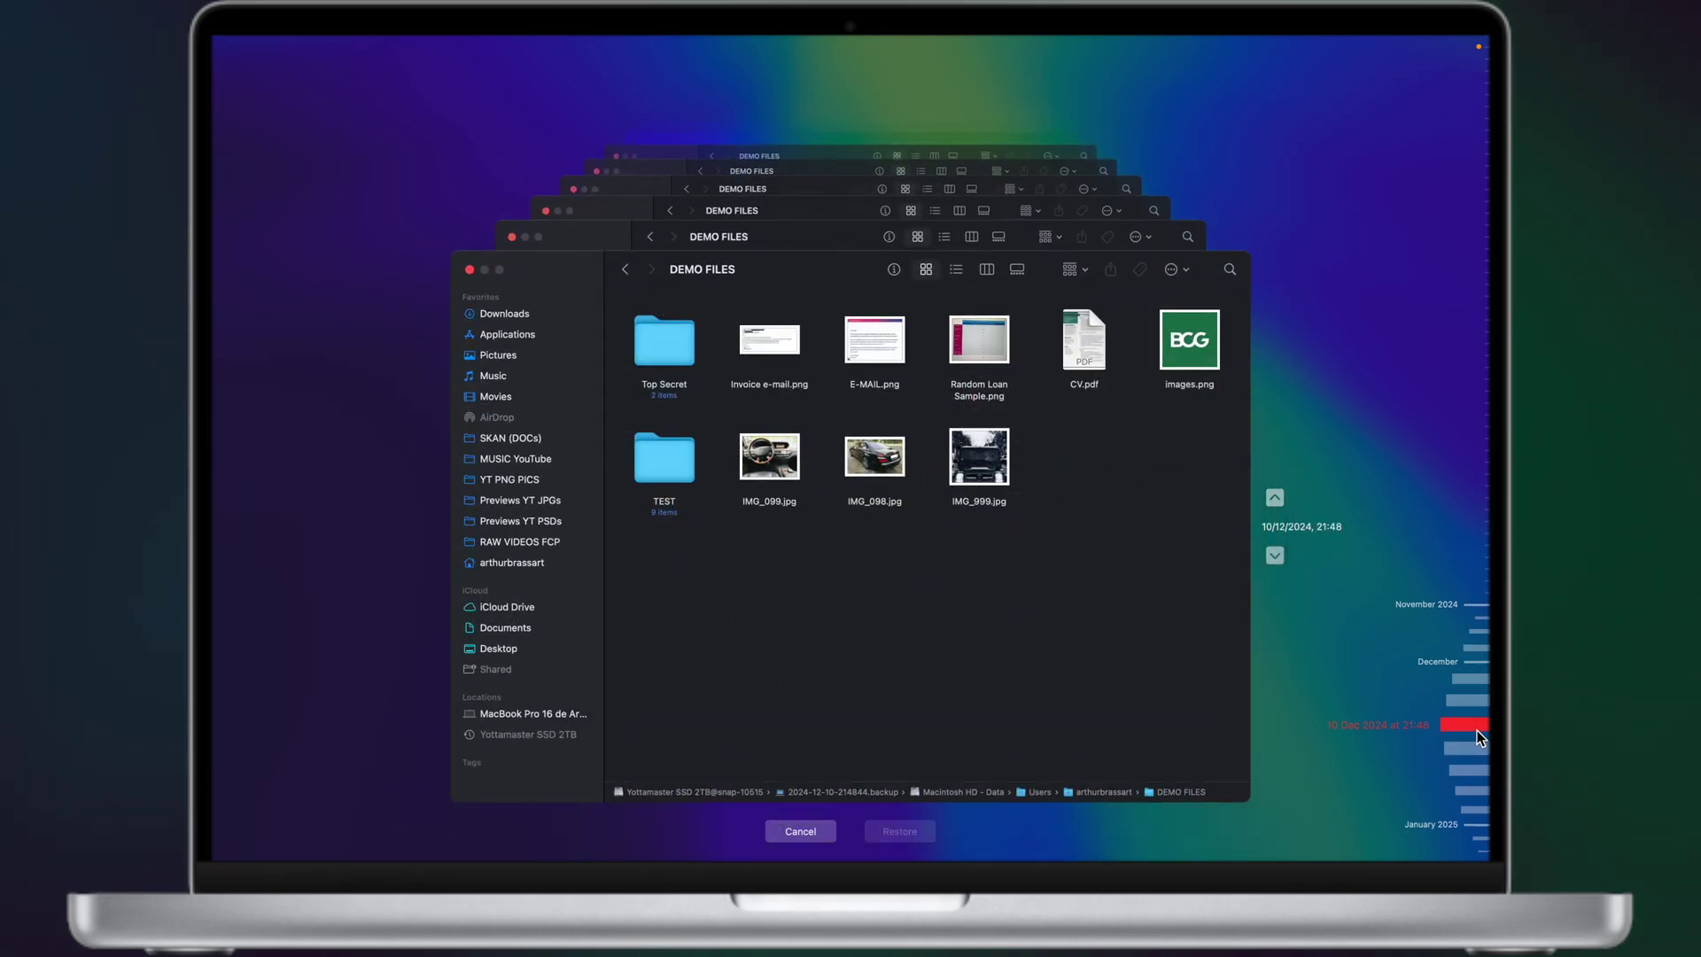
pyautogui.click(1467, 668)
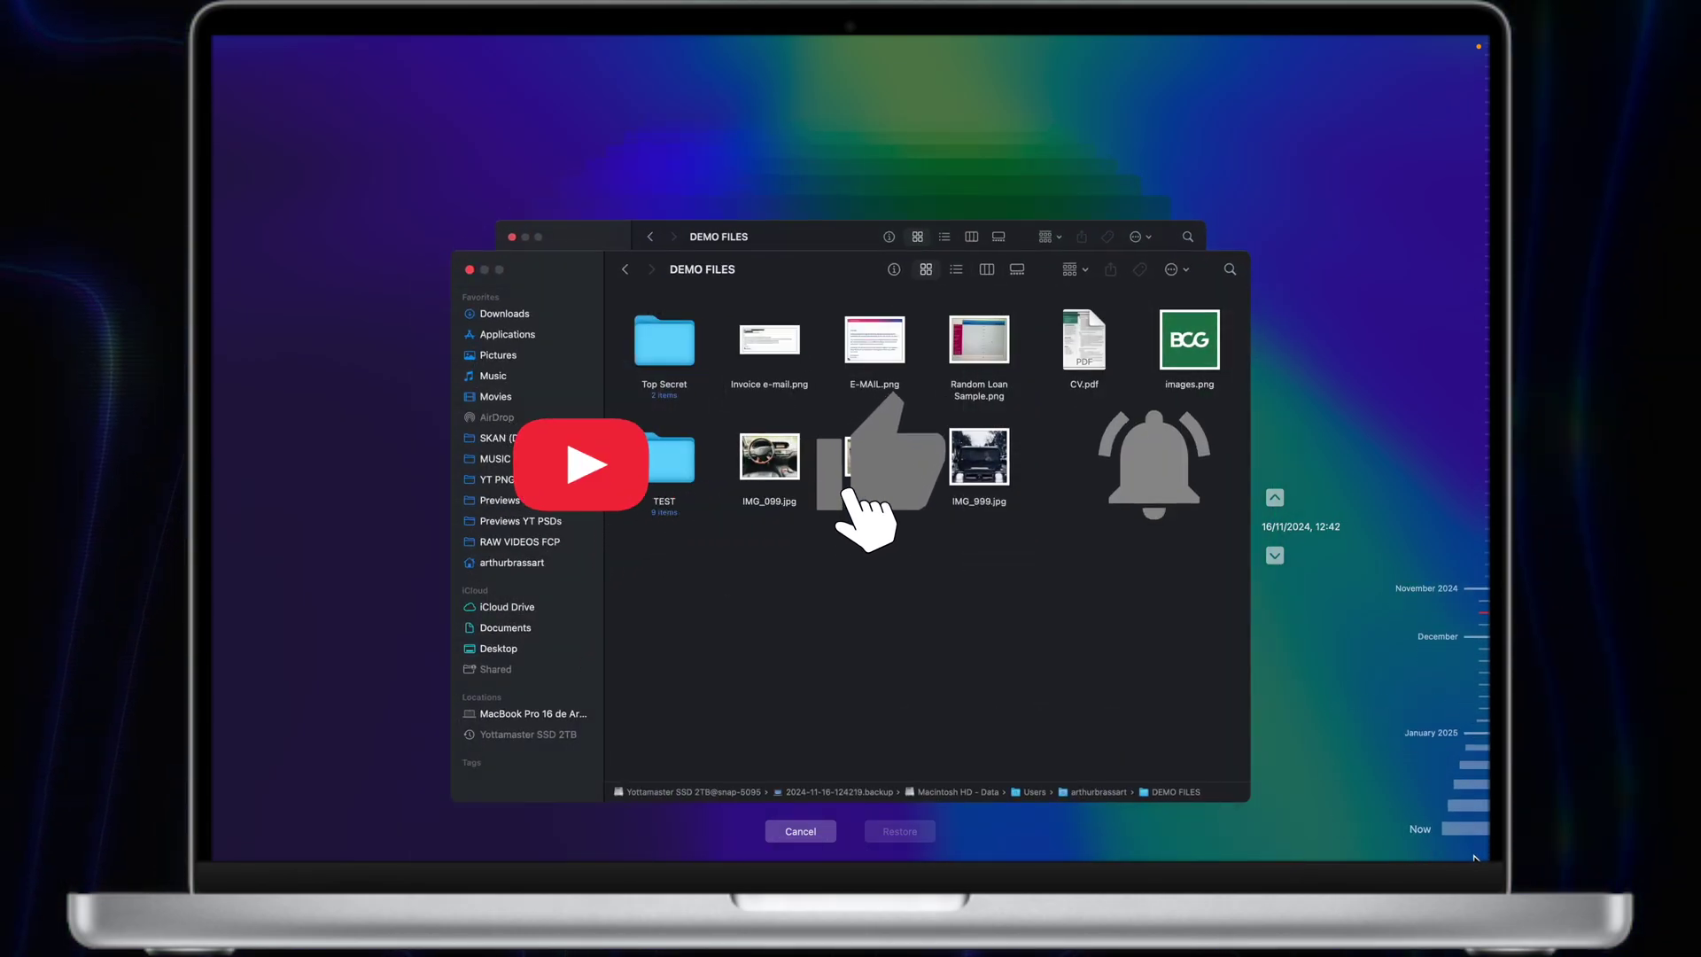
# Jump the Time Machine timeline back to Now, showing DEMO FILES with VERY IMPORTANT FILE.pages present
pyautogui.click(1475, 834)
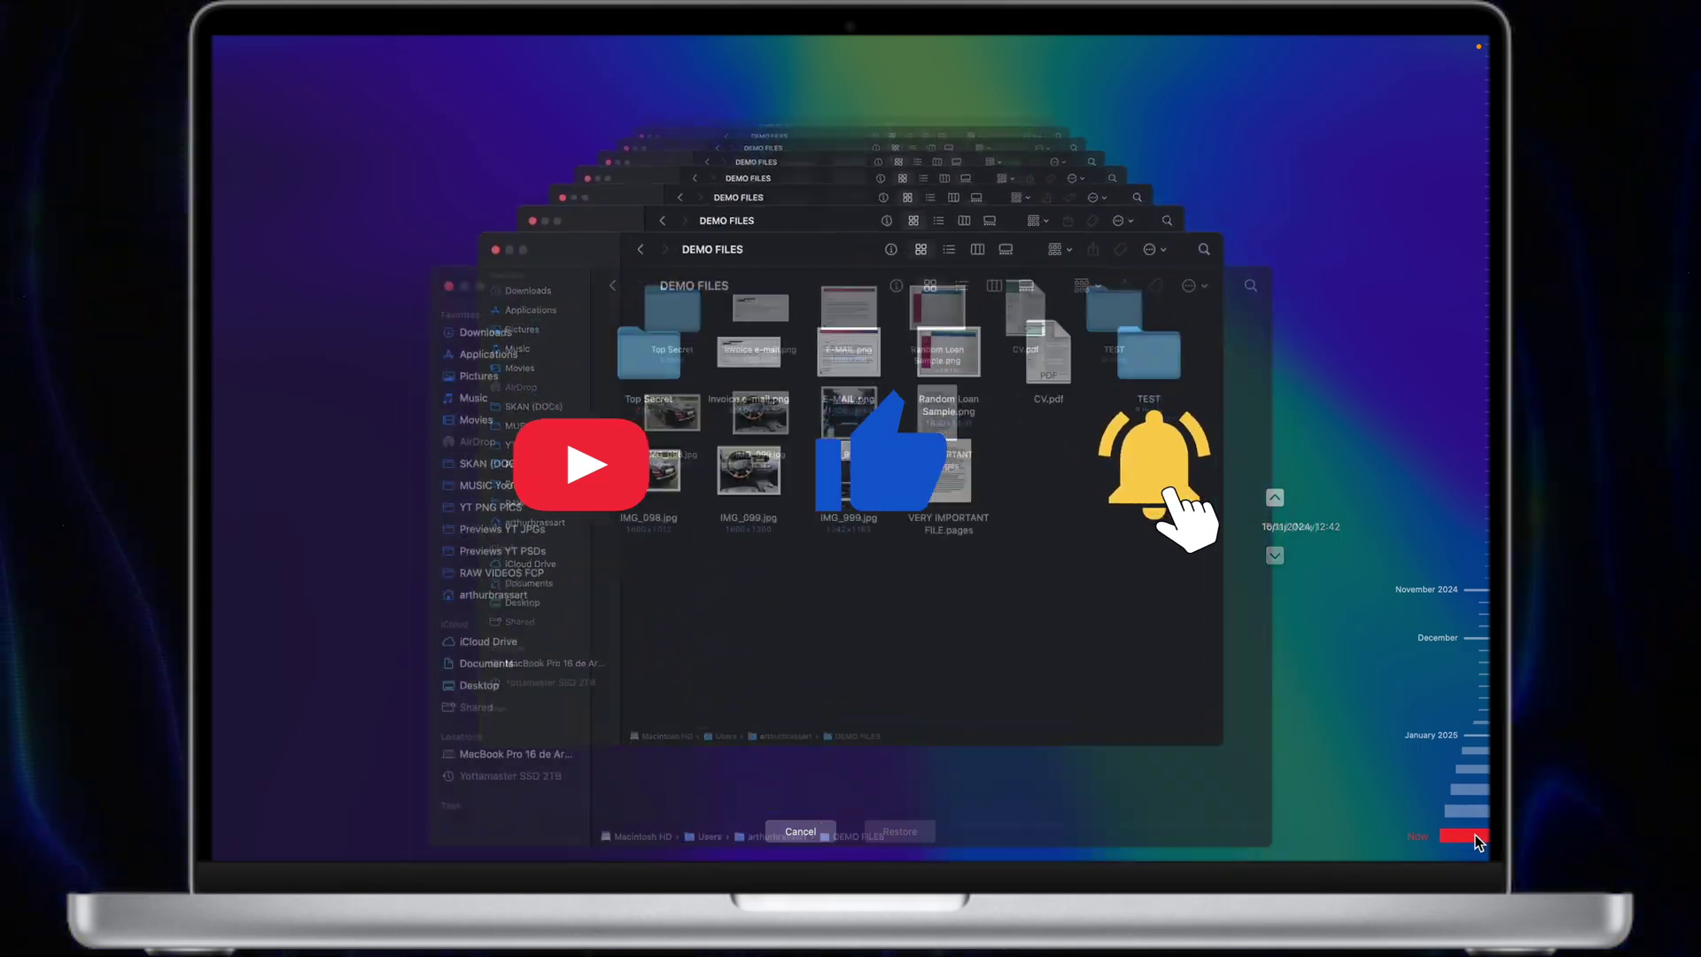